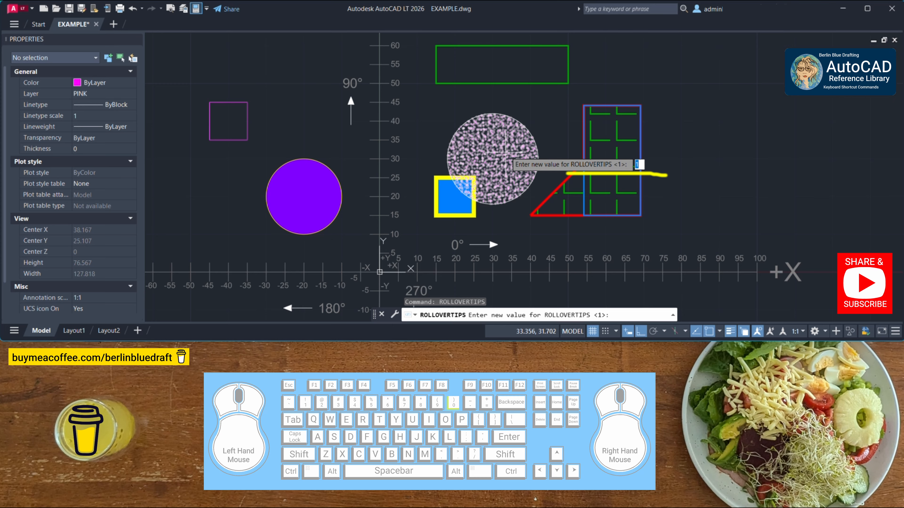
# Set the ROLLOVERTIPS system variable to 0.
pyautogui.write('0')
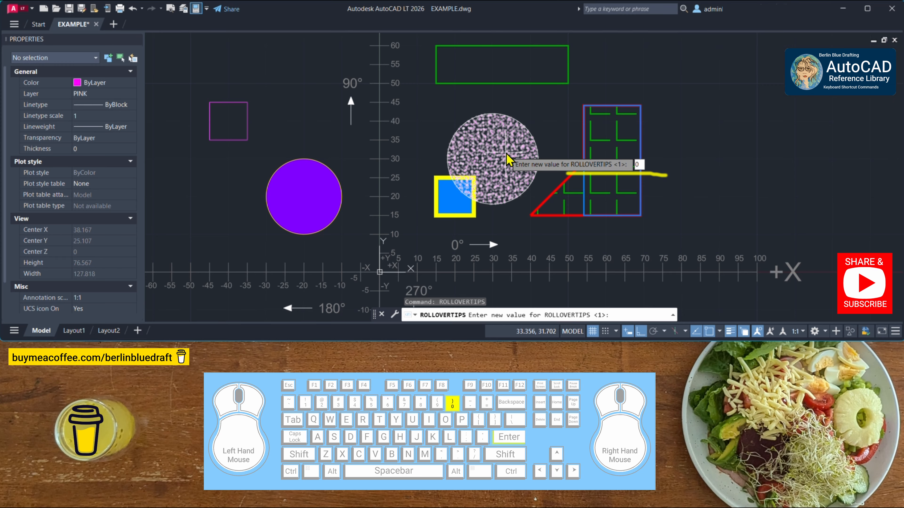
pyautogui.press('Return')
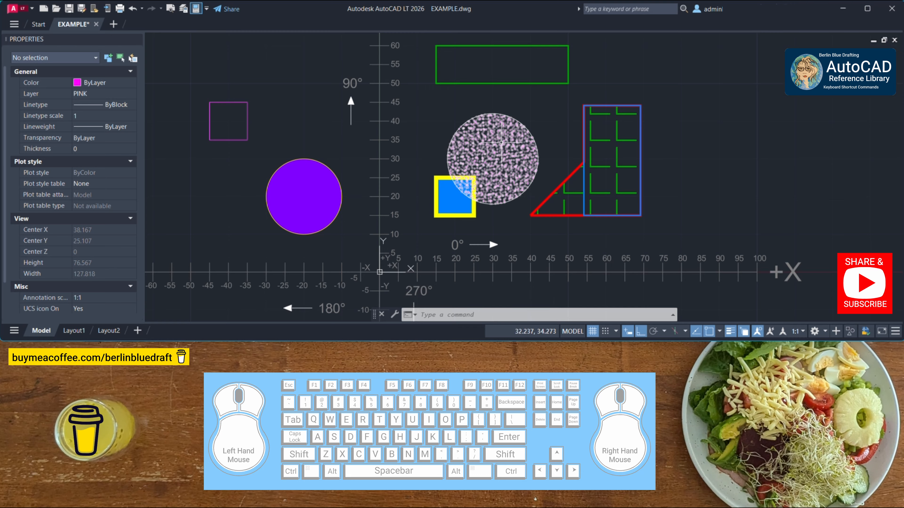
# Set the ROLLOVERTIPS system variable to 1 to switch rollover tooltips back on.
pyautogui.write('ROL')
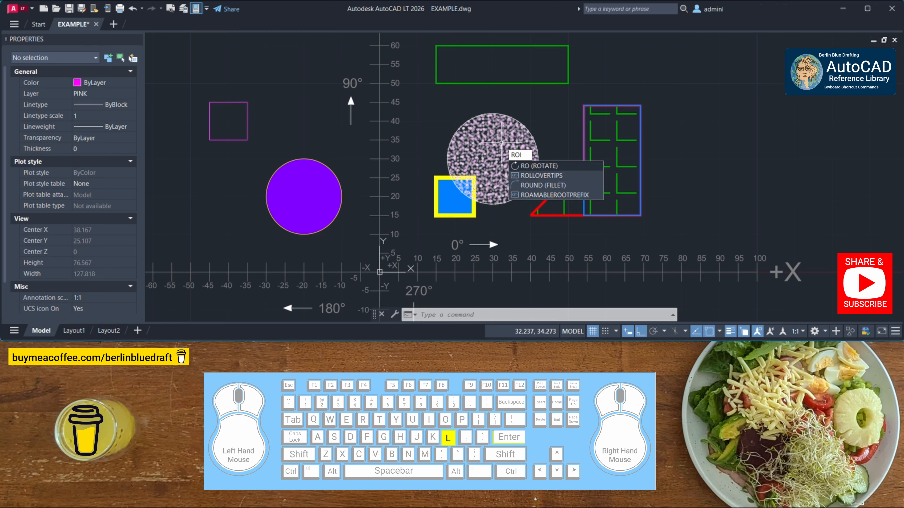
pyautogui.write('LOV')
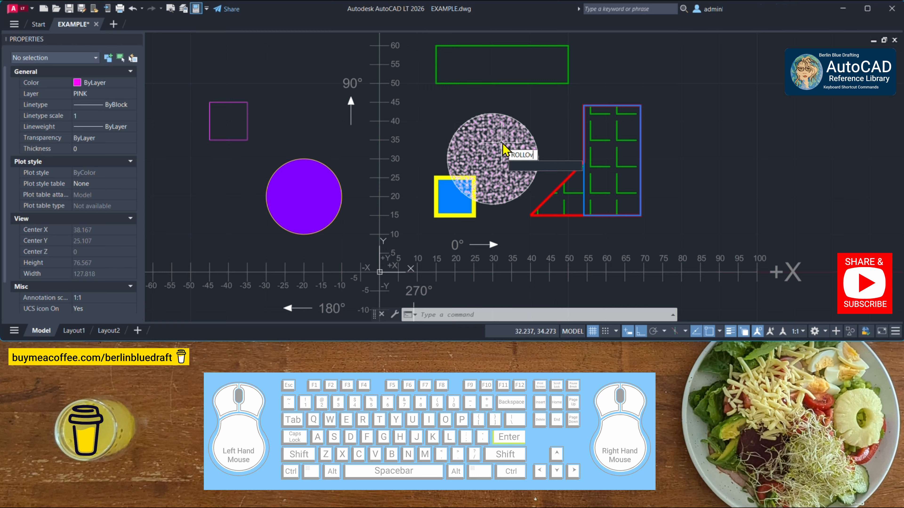
pyautogui.write('ertips')
pyautogui.press('Return')
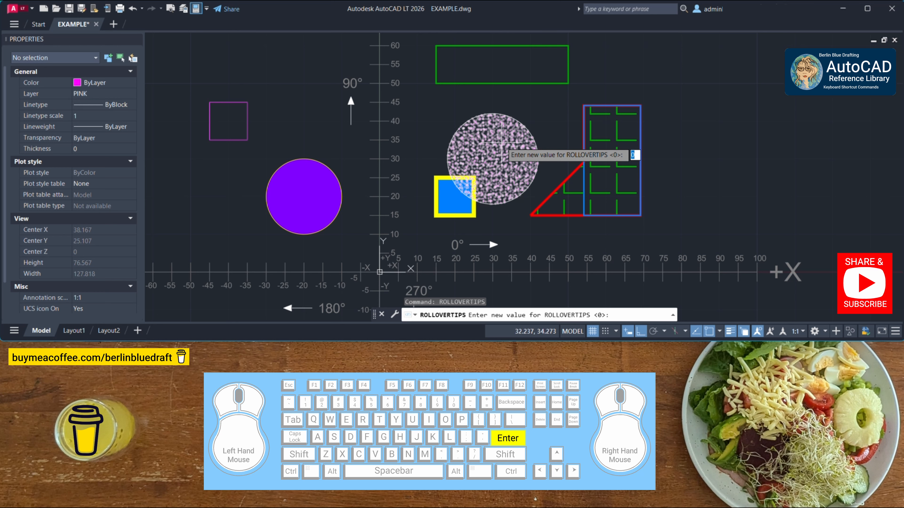
pyautogui.write('1')
pyautogui.press('Return')
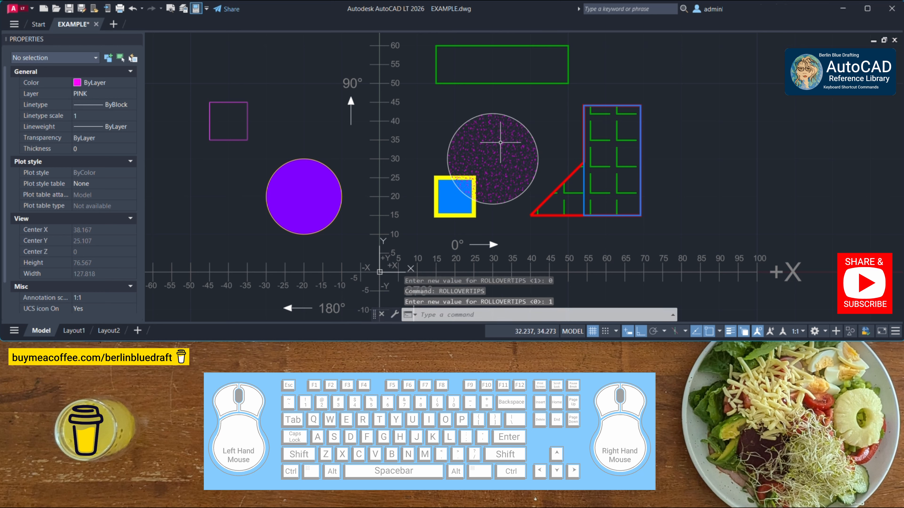
pyautogui.moveTo(444, 178)
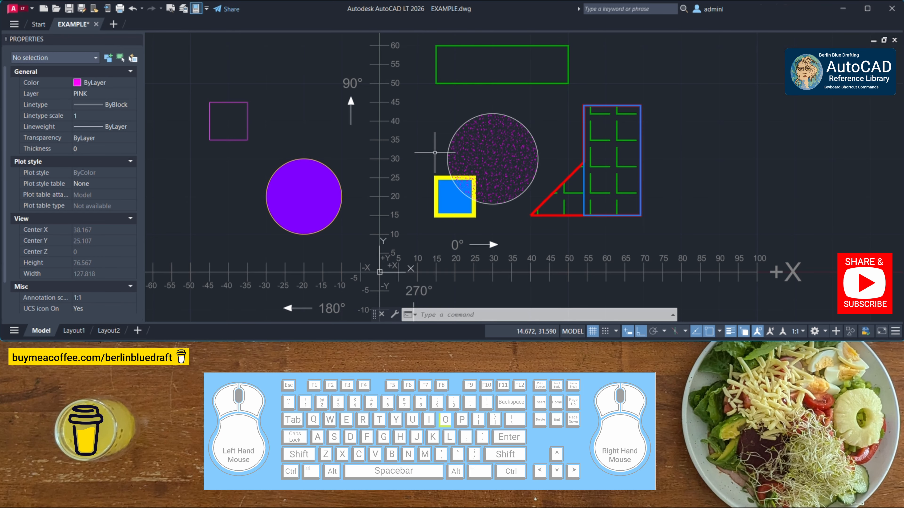
# Turn off Show rollover ToolTips in the display options, apply the change and close the Options dialog.
pyautogui.write('OP')
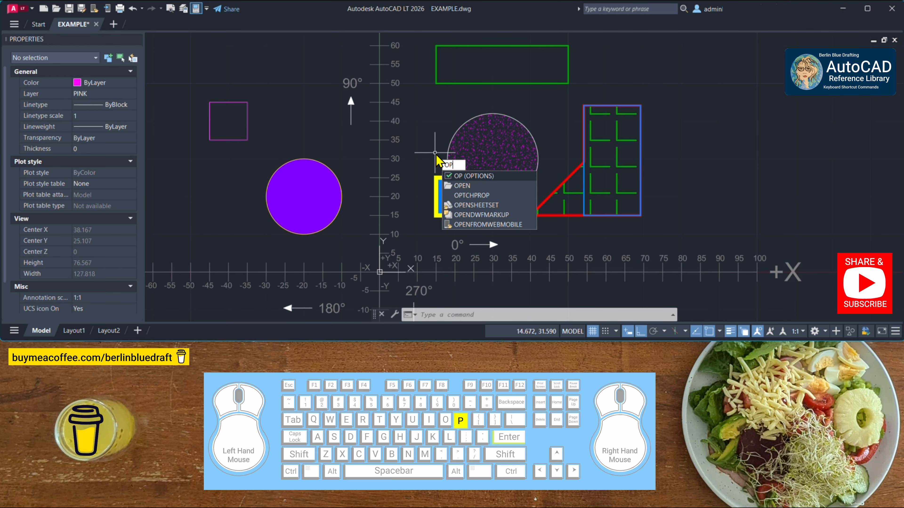
pyautogui.press('Return')
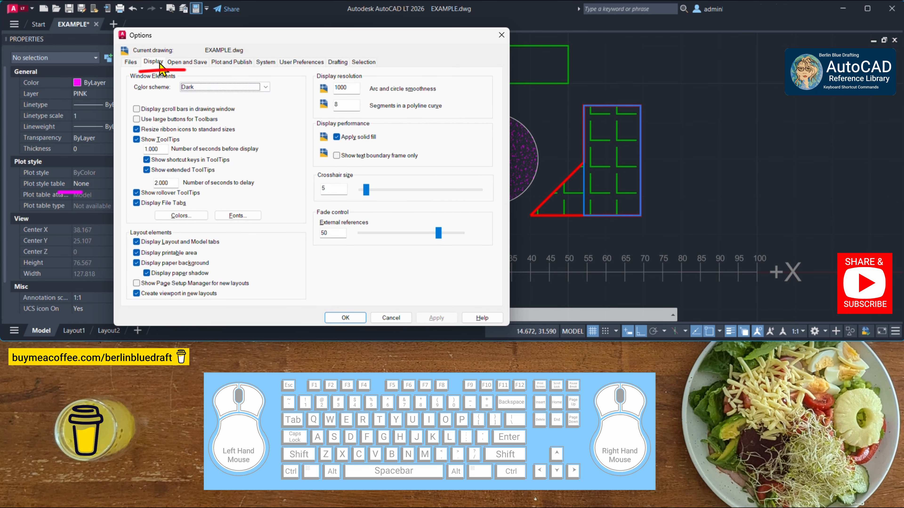
pyautogui.click(136, 194)
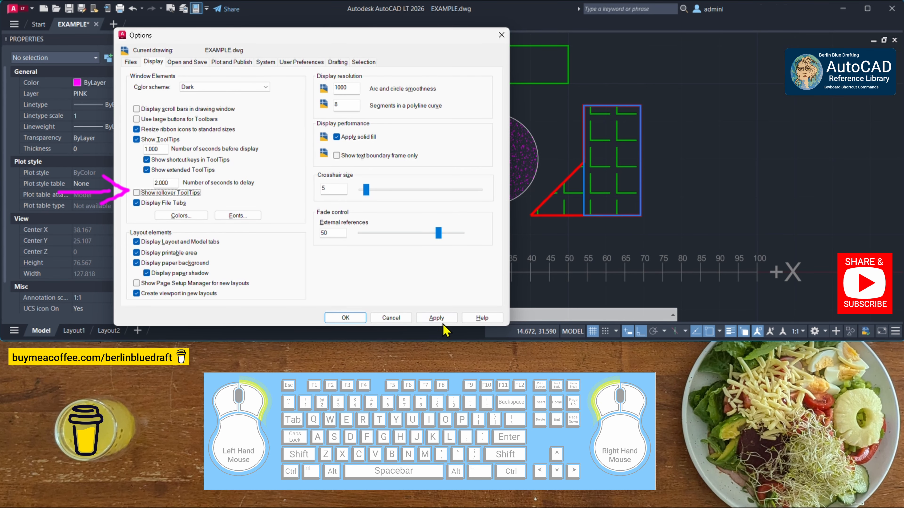
pyautogui.click(431, 314)
pyautogui.click(343, 317)
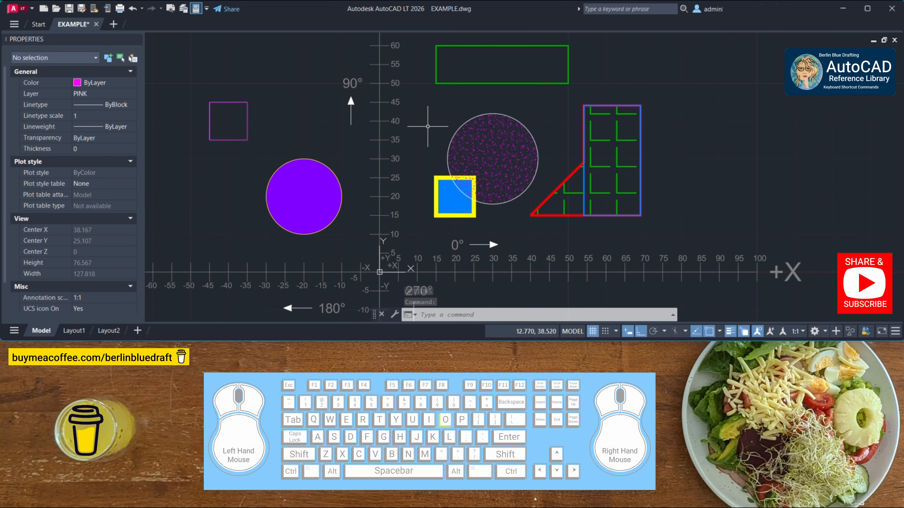
# Turn Show rollover ToolTips back on in the display options, apply the change and close the Options dialog.
pyautogui.write('op')
pyautogui.press('Return')
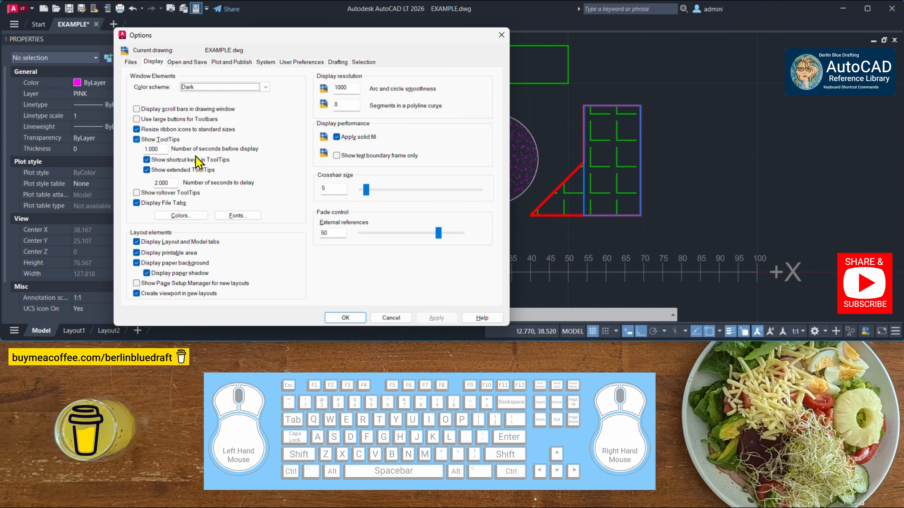
pyautogui.click(137, 193)
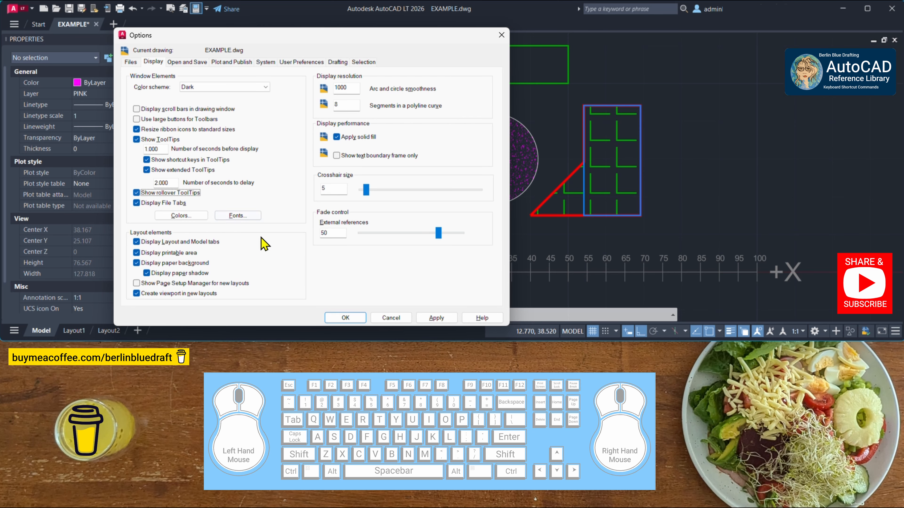
pyautogui.click(437, 317)
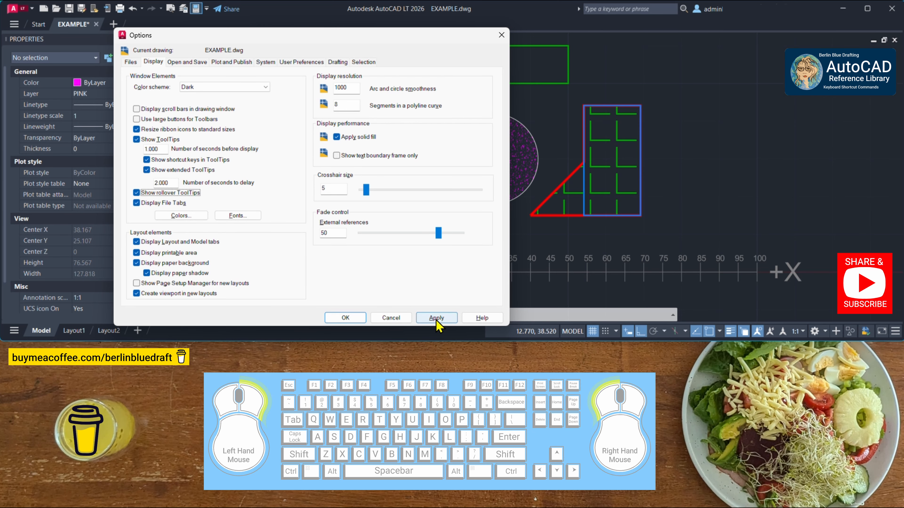
pyautogui.click(345, 317)
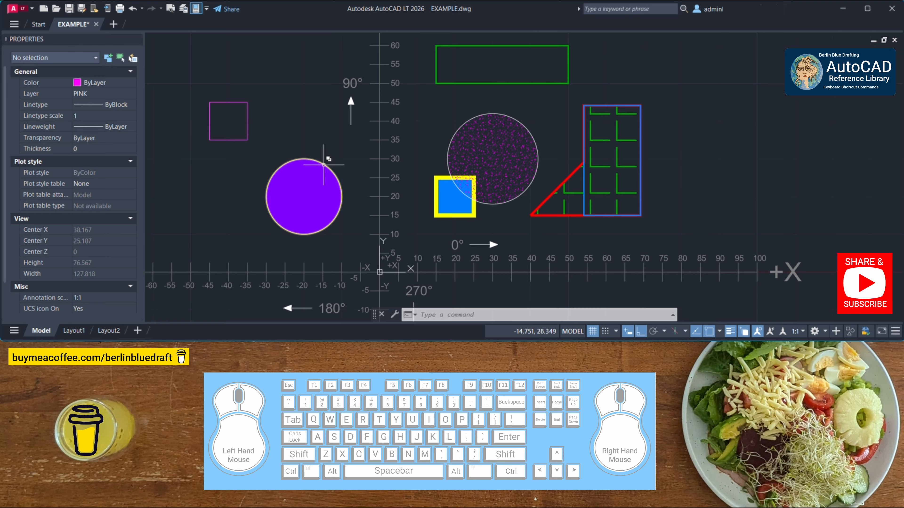
# Pick the edge of the purple-filled circle and try the Hatch and Circle candidates in the overlapping-object selection list.
pyautogui.moveTo(324, 165)
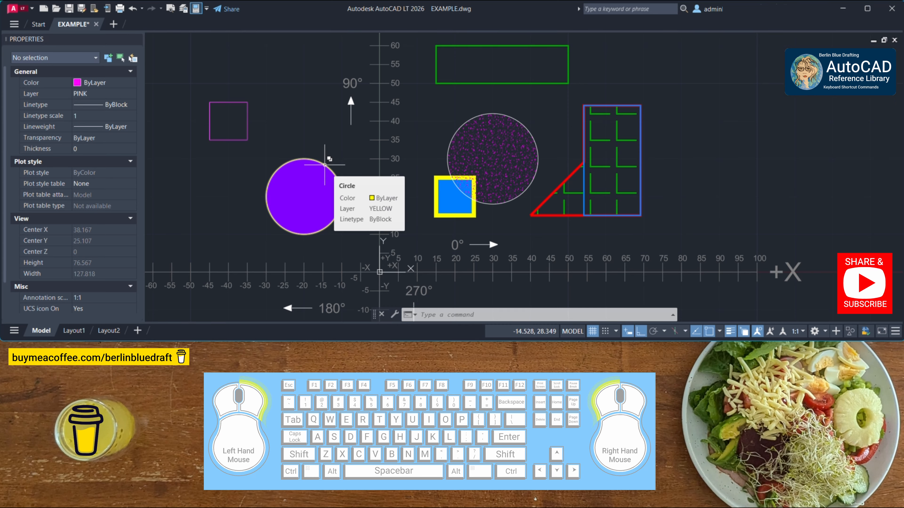
pyautogui.click(325, 164)
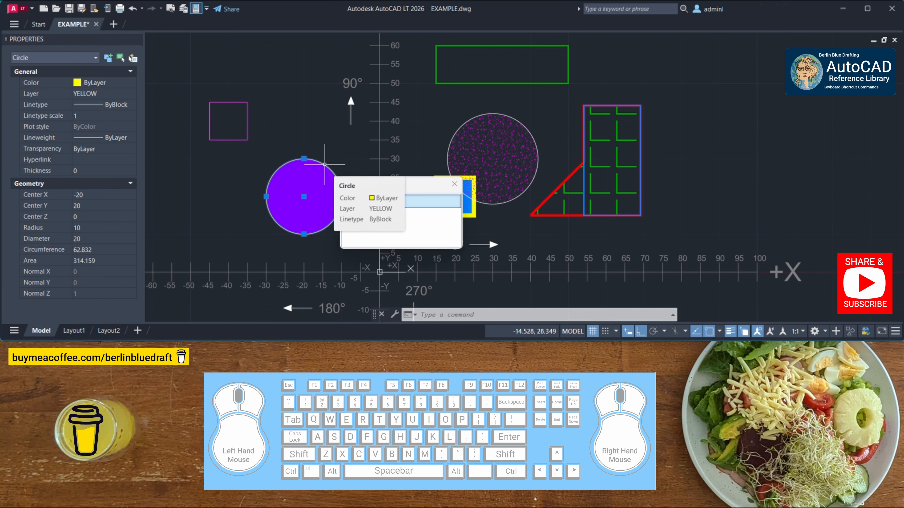
pyautogui.click(363, 215)
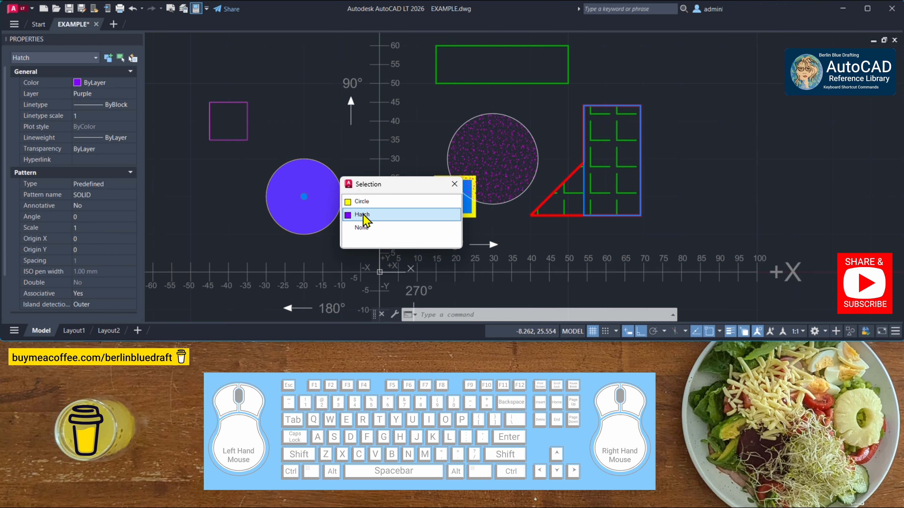
pyautogui.click(356, 201)
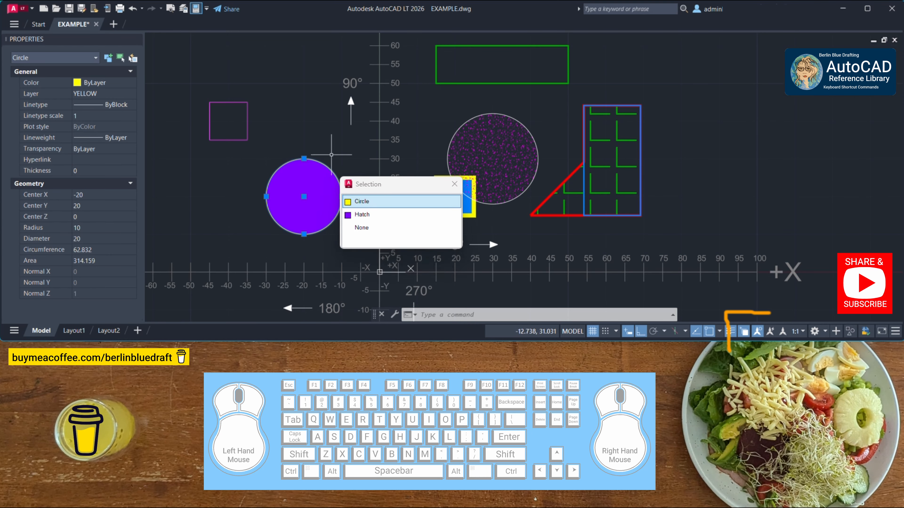
# Toggle selection cycling off, test it by selecting the purple-filled circle's edge, and clear the selection.
pyautogui.hotkey('ctrl', 'w')
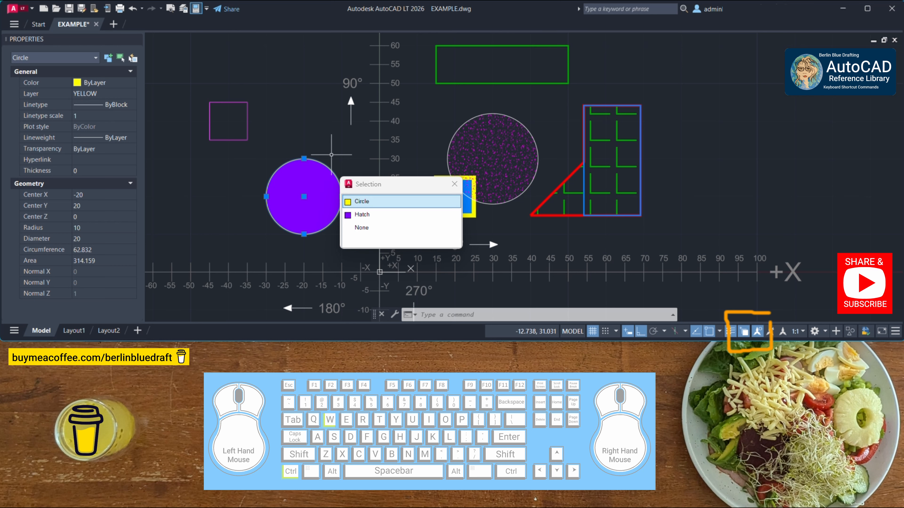
pyautogui.hotkey('ctrl', 'w')
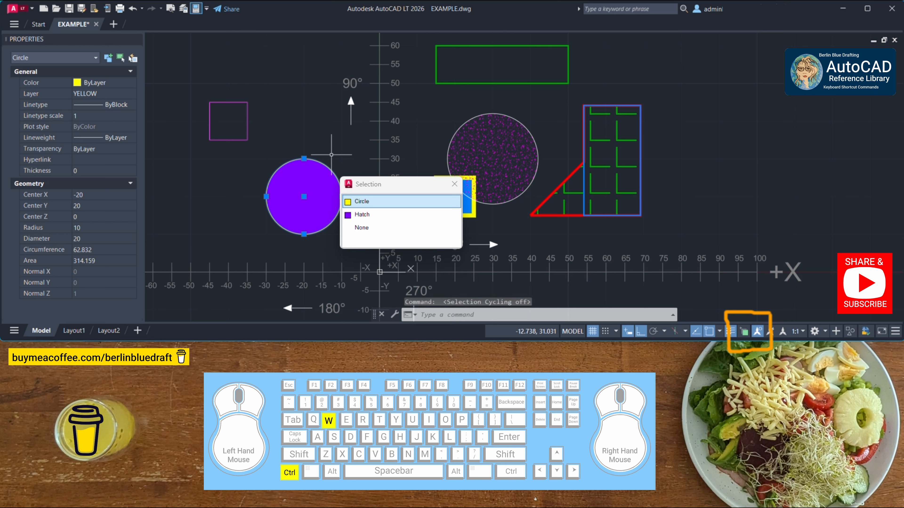
pyautogui.press('Escape')
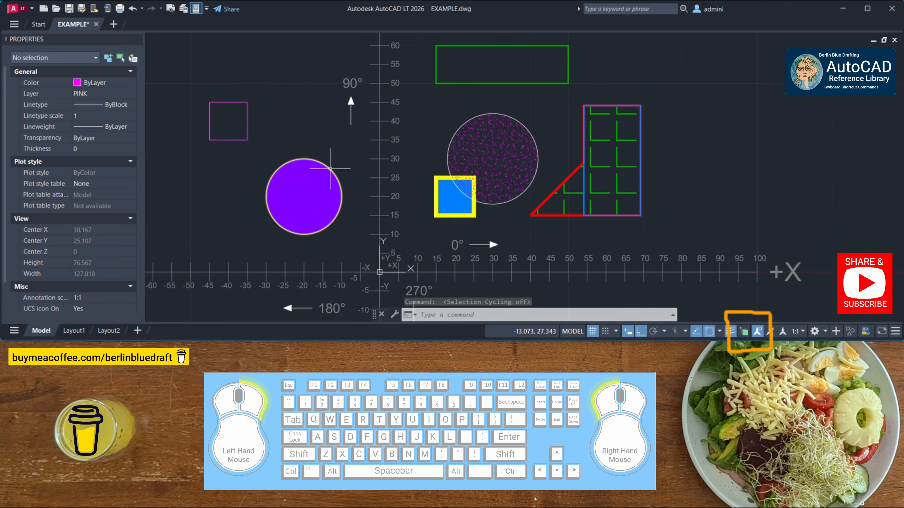
pyautogui.click(330, 168)
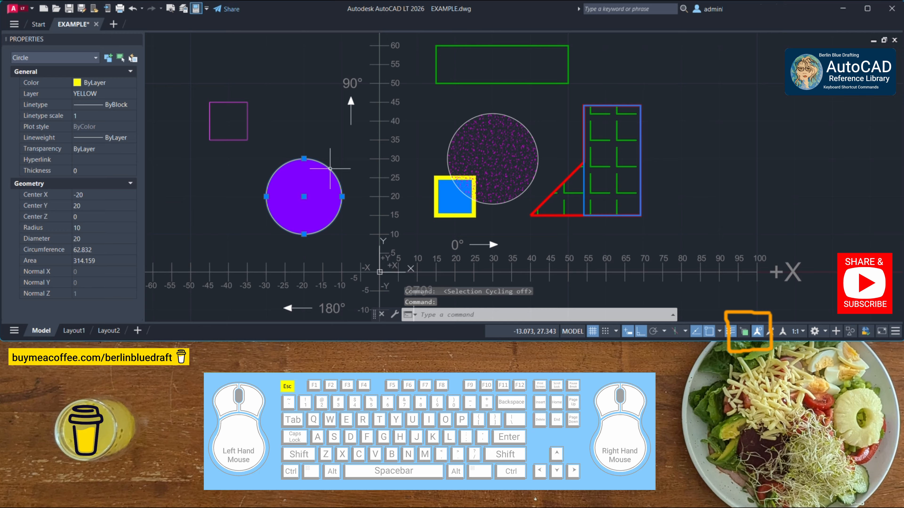
pyautogui.press('Escape')
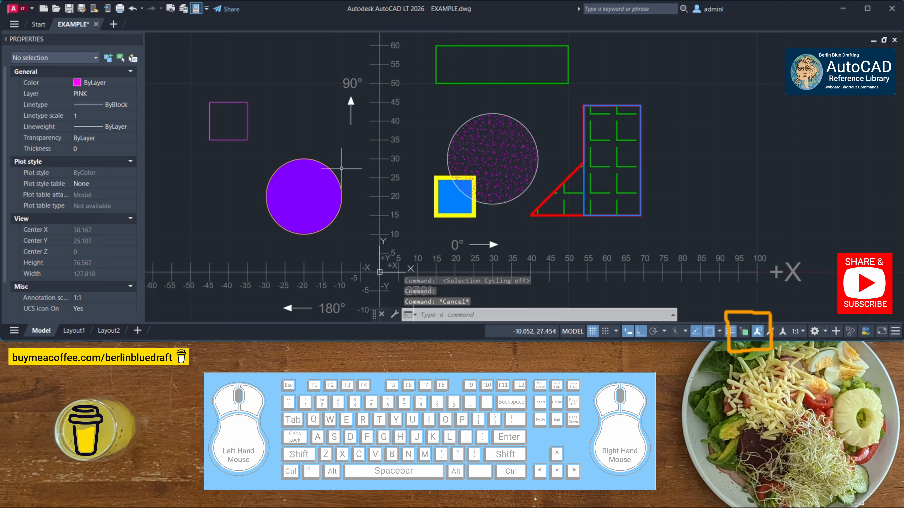
# Toggle selection cycling back on.
pyautogui.click(745, 334)
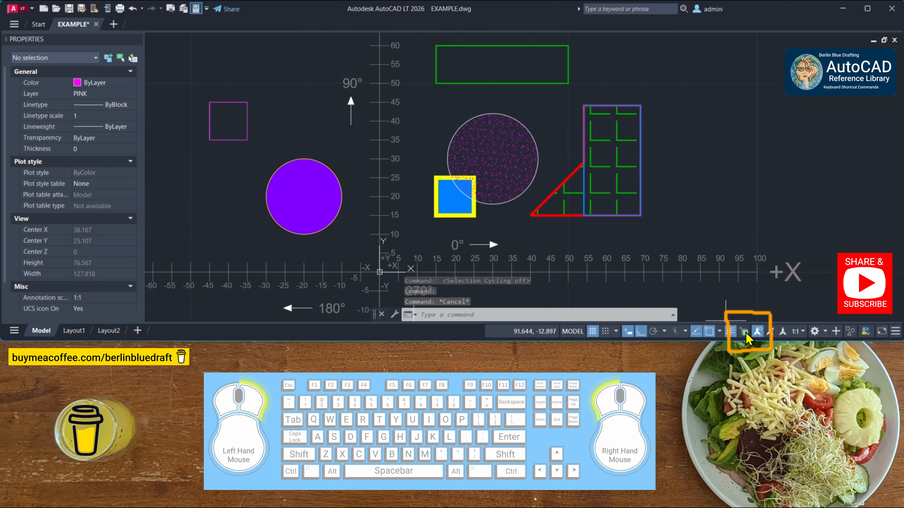
pyautogui.click(746, 333)
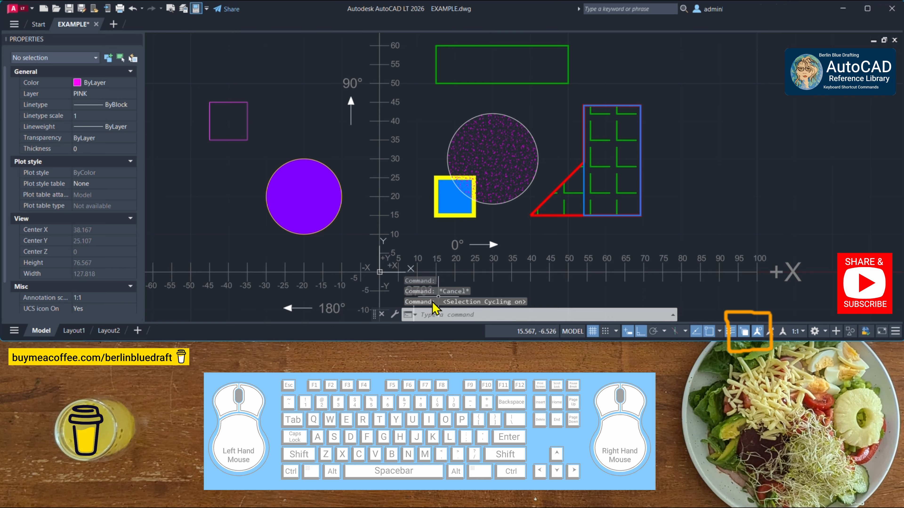
# Set the SELECTIONCYCLING system variable to 0, test it on the purple-filled circle's edge, and clear the selection.
pyautogui.click(435, 314)
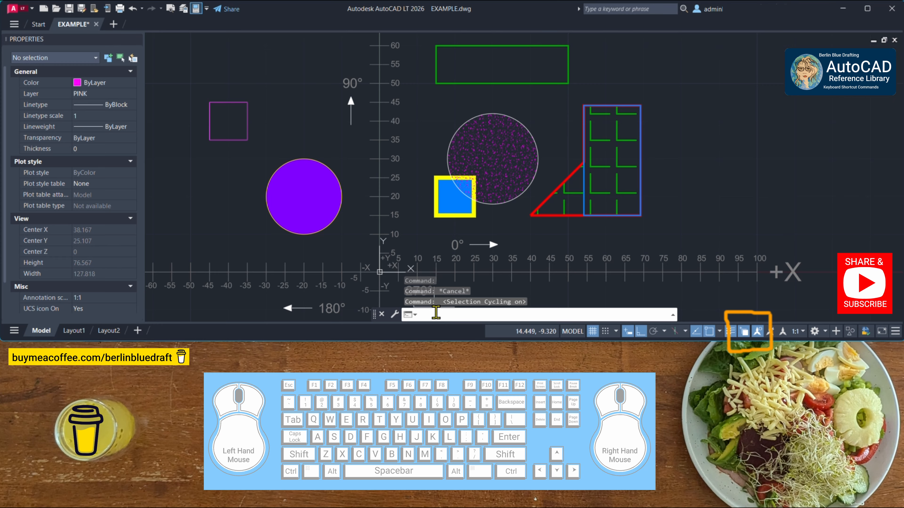
pyautogui.write('s')
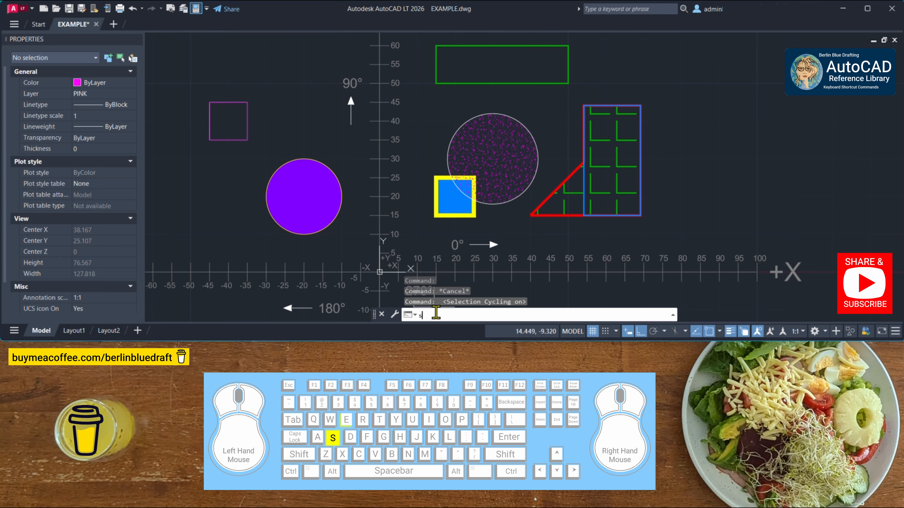
pyautogui.write('elect')
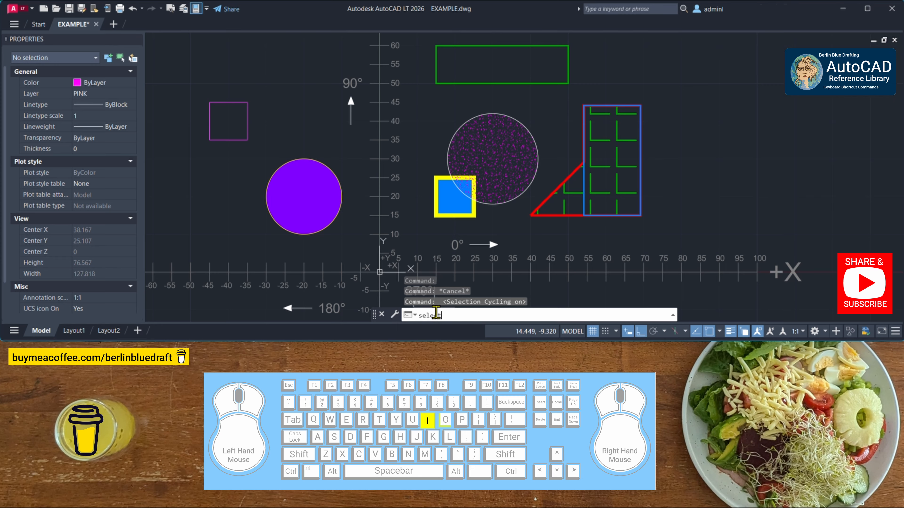
pyautogui.write('ion')
pyautogui.press('Return')
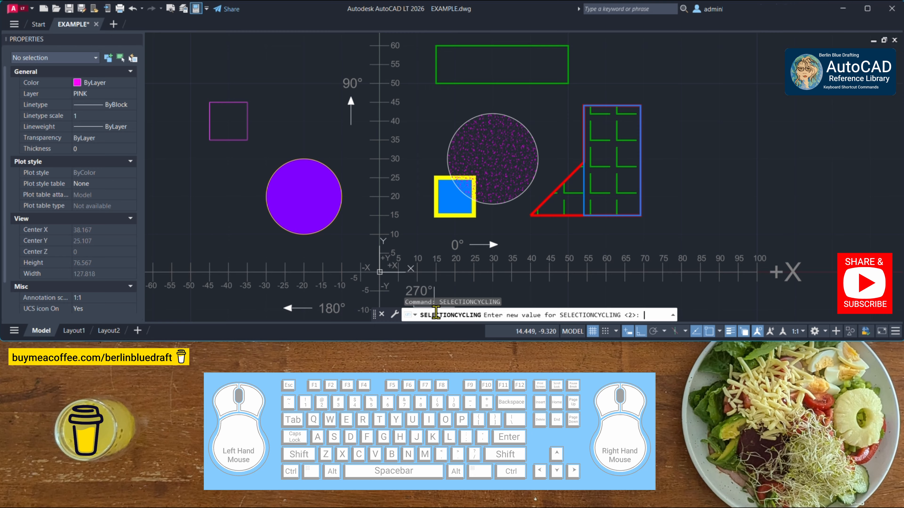
pyautogui.write('0')
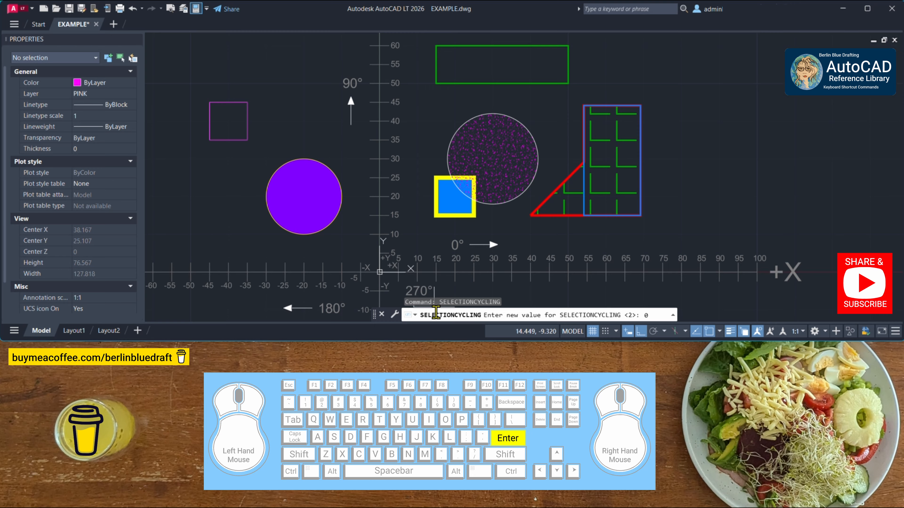
pyautogui.press('Return')
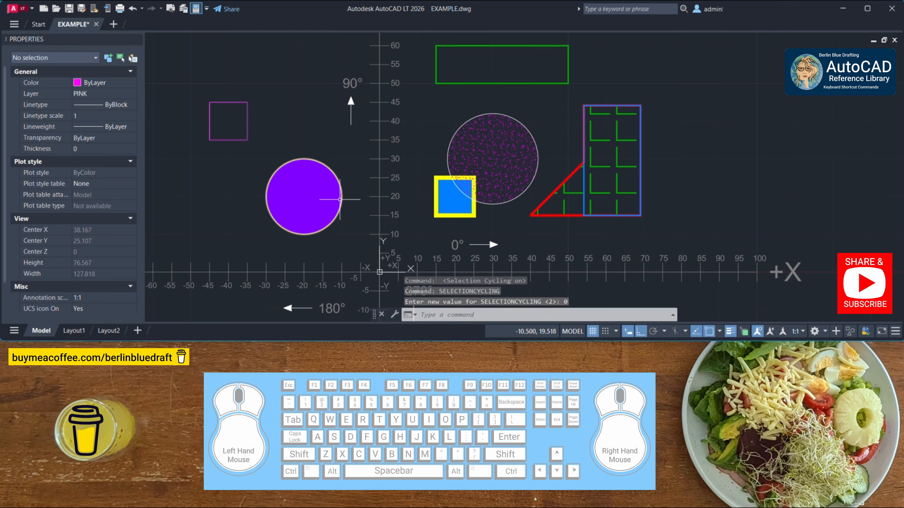
pyautogui.click(330, 167)
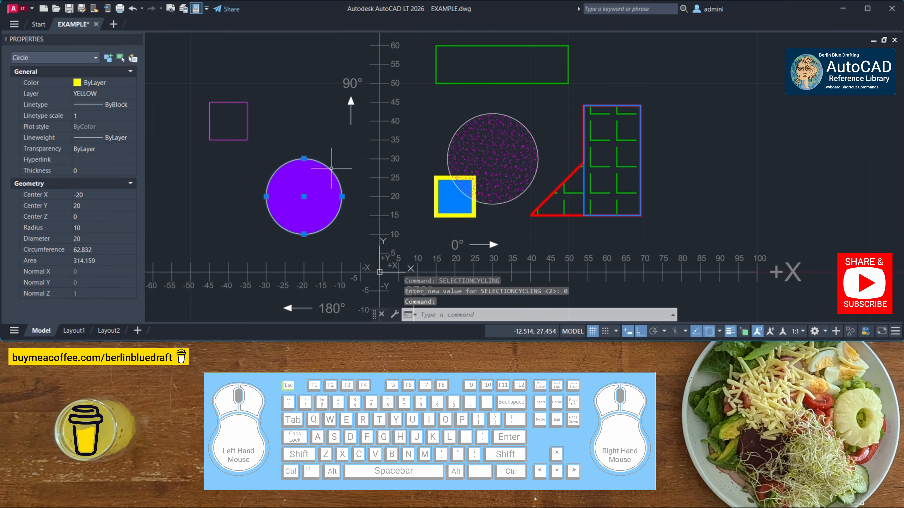
pyautogui.press('Escape')
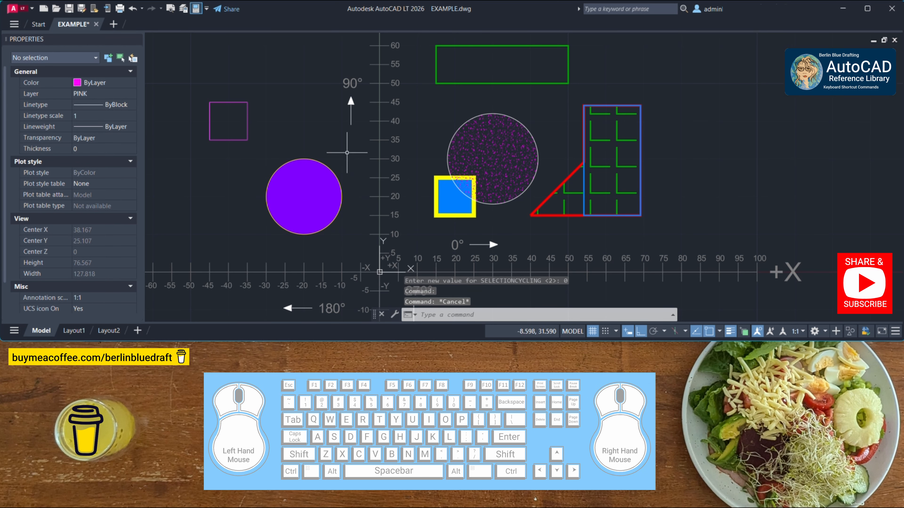
# Set the SELECTIONCYCLING system variable to 2, test it on the purple-filled circle's edge, and clear the selection.
pyautogui.write('SELECTIONCYCLING')
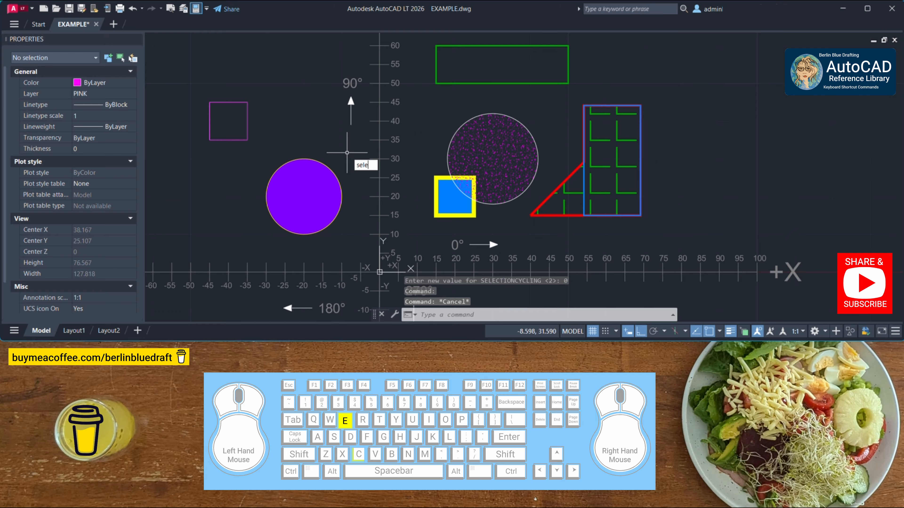
pyautogui.press('Return')
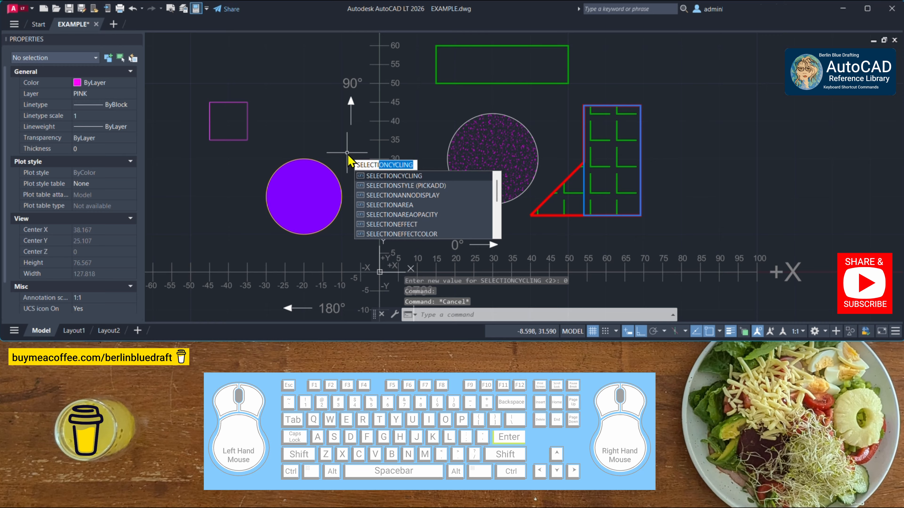
pyautogui.write('2')
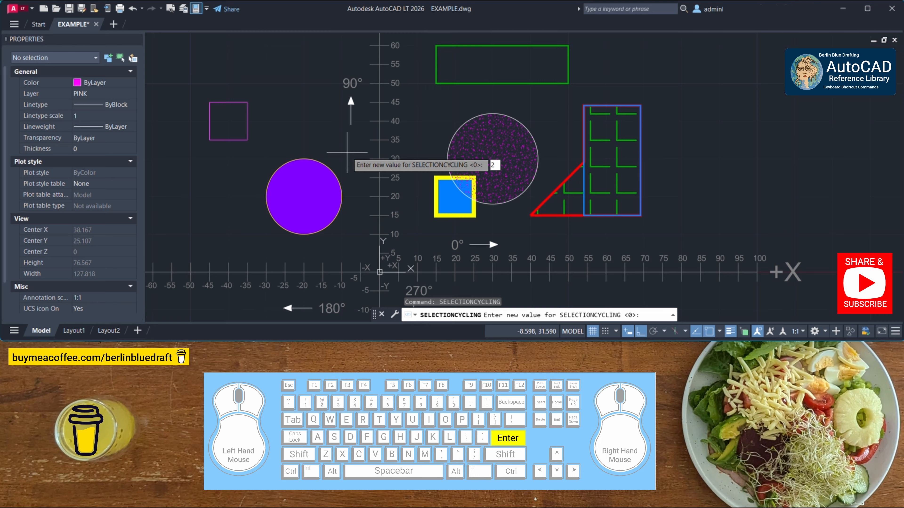
pyautogui.press('Return')
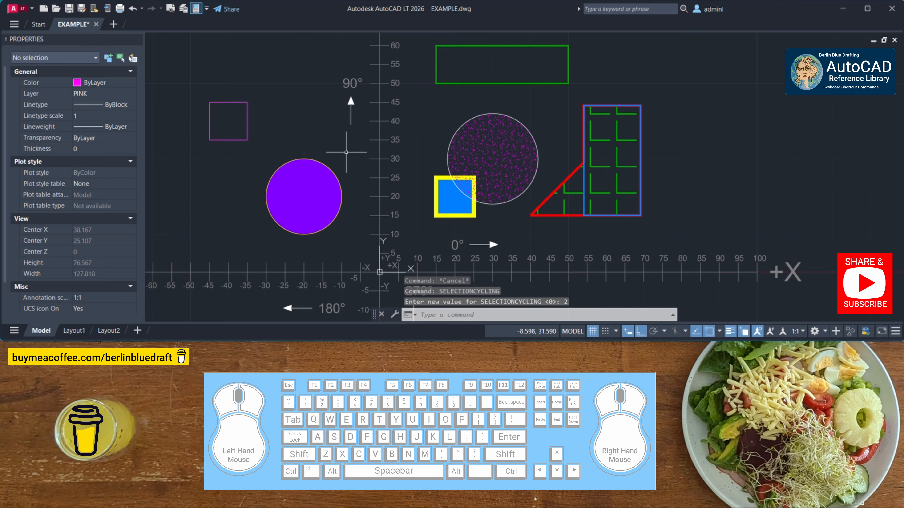
pyautogui.click(328, 165)
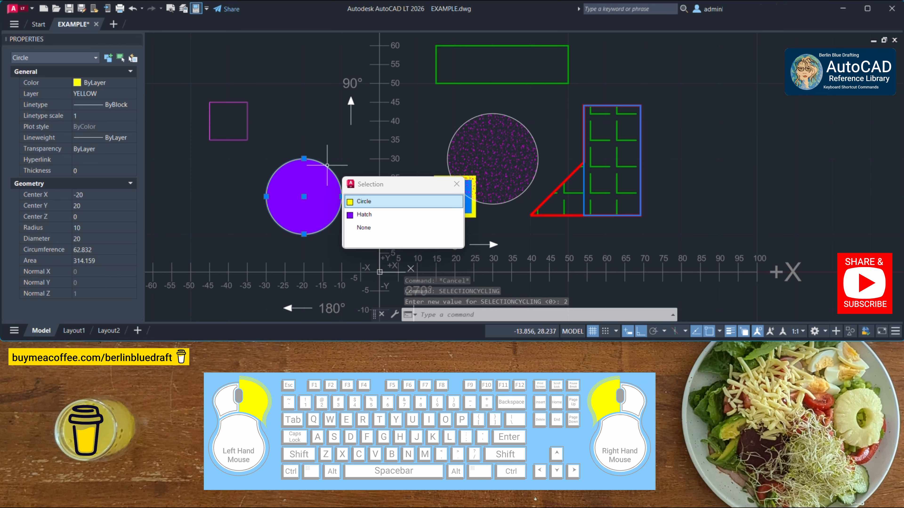
pyautogui.press('Escape')
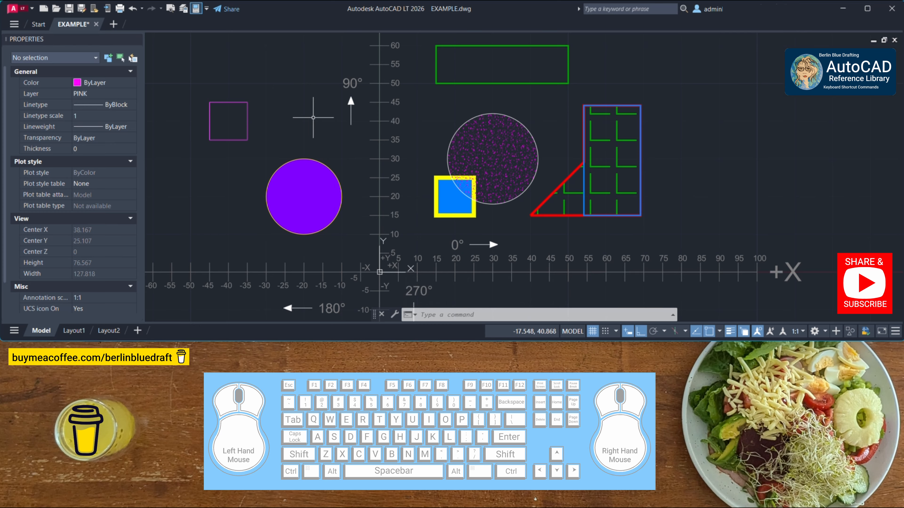
# Open the Customize User Interface editor with CUI and add Lineweight, Radius and Circumference to the rollover tooltips for circles.
pyautogui.write('CUI')
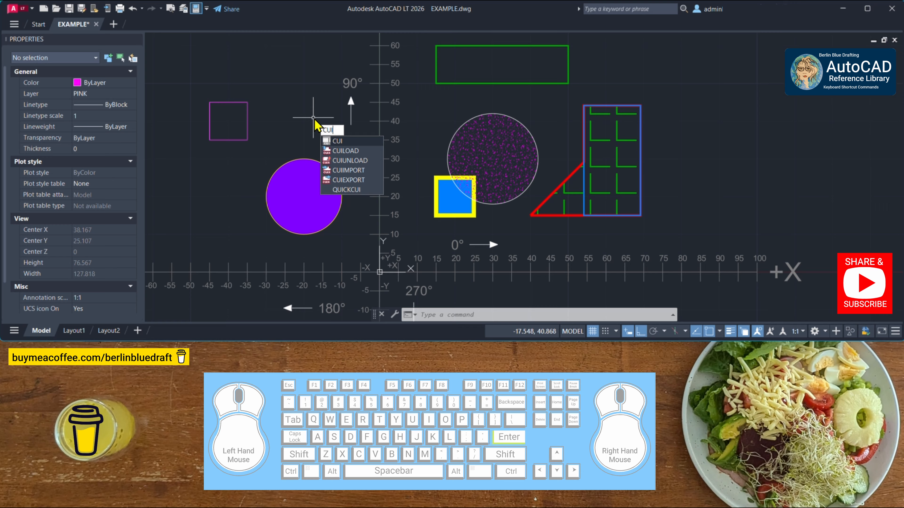
pyautogui.press('Return')
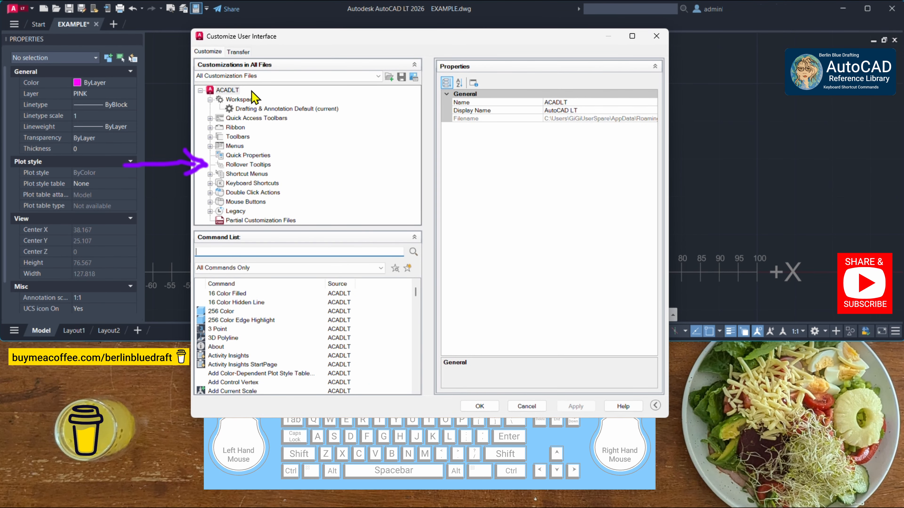
pyautogui.click(238, 165)
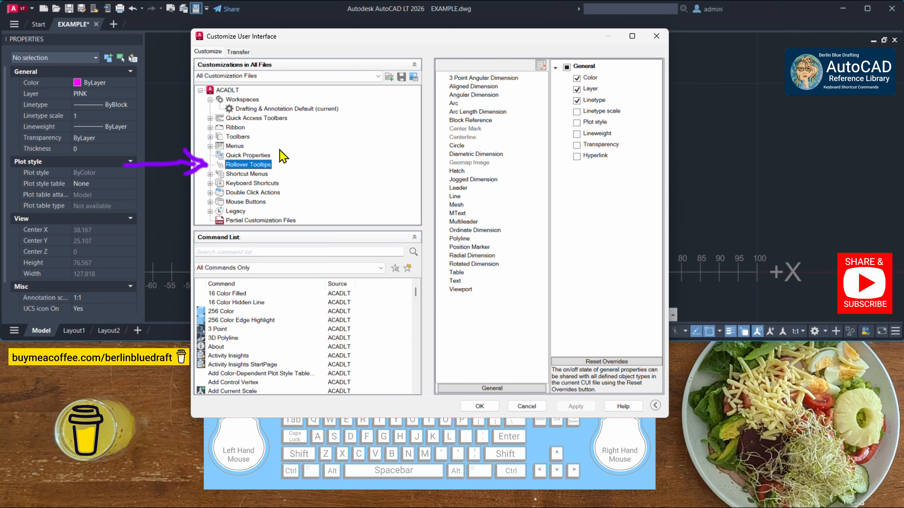
pyautogui.click(458, 146)
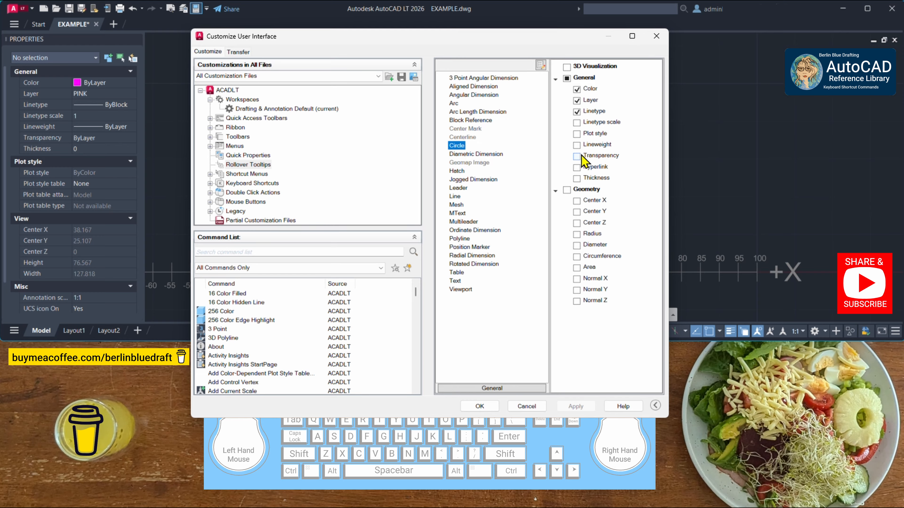
pyautogui.click(576, 145)
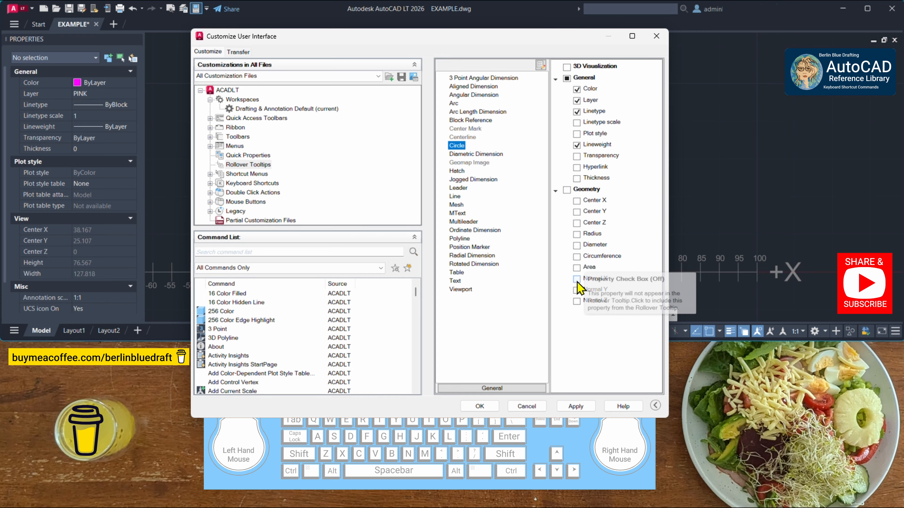
pyautogui.click(577, 235)
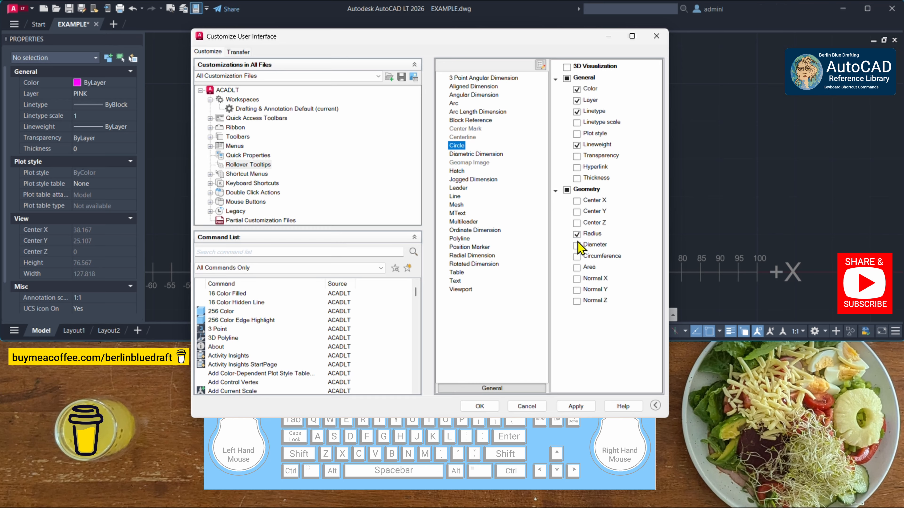
pyautogui.click(577, 257)
# Add extra properties to the Hatch rollover tooltips, and Lineweight and Length to the Line rollover tooltips.
pyautogui.click(457, 173)
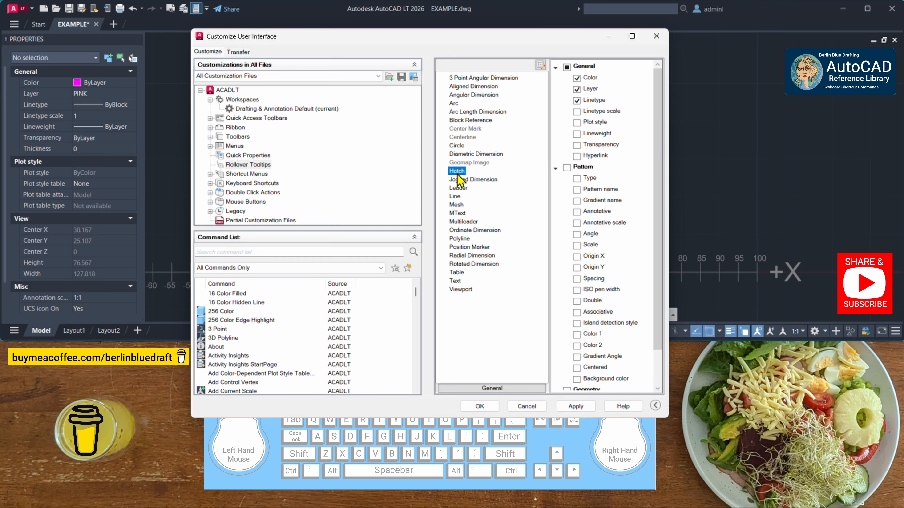
pyautogui.click(577, 145)
pyautogui.click(577, 212)
pyautogui.click(455, 196)
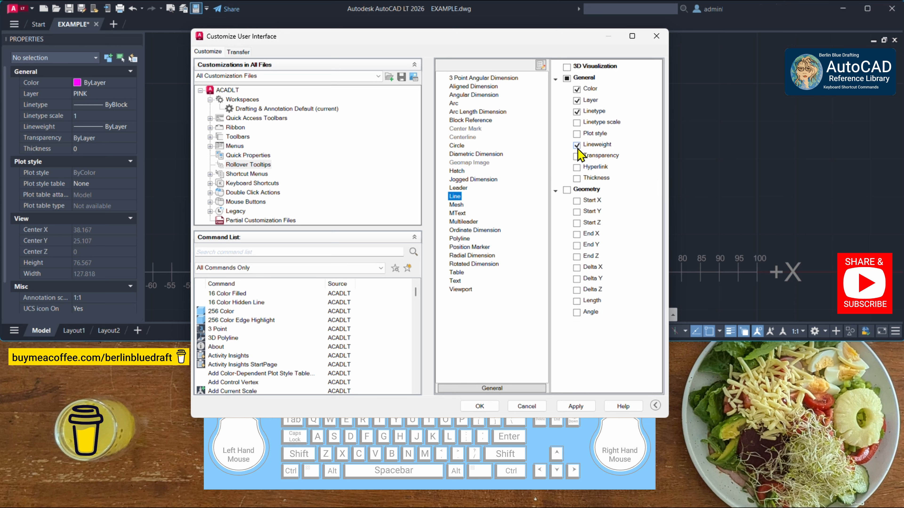
pyautogui.click(577, 302)
# Add Global width, Area and Length to the Polyline rollover tooltips, then apply the customization and close the editor.
pyautogui.click(466, 238)
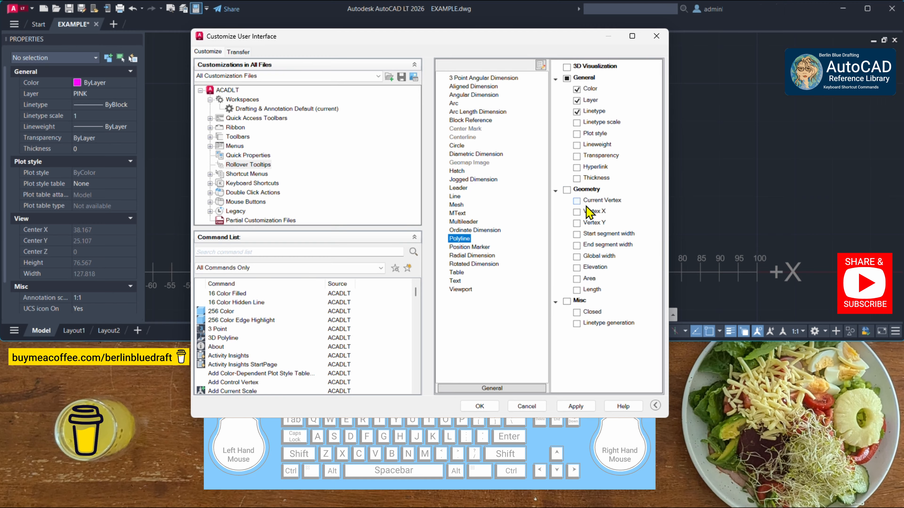
pyautogui.click(577, 257)
pyautogui.click(582, 409)
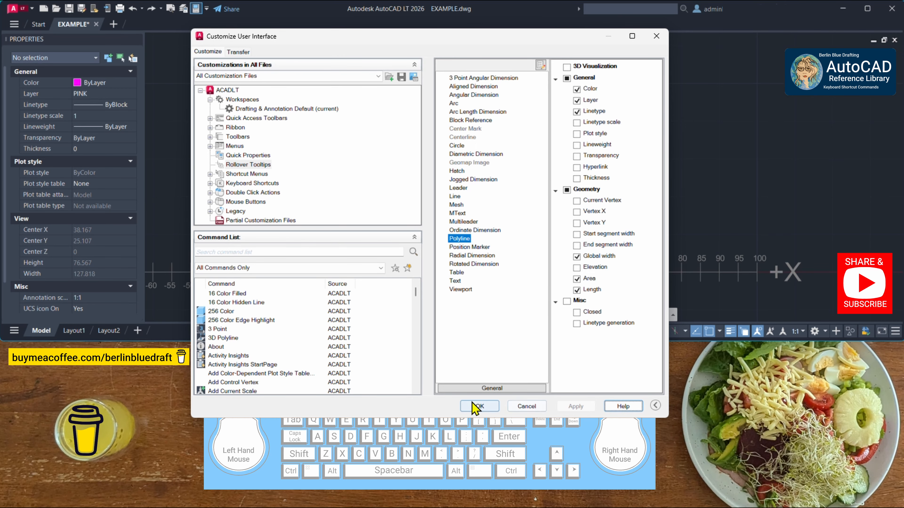
pyautogui.click(479, 406)
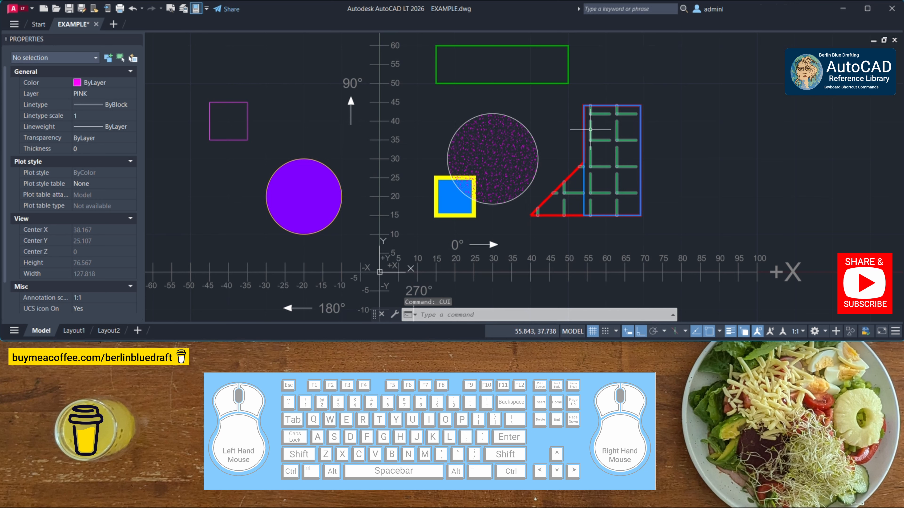
# Inspect the rollover tooltips of the green and speckled hatches, the red triangle, the green rectangle and the pink square.
pyautogui.moveTo(590, 129)
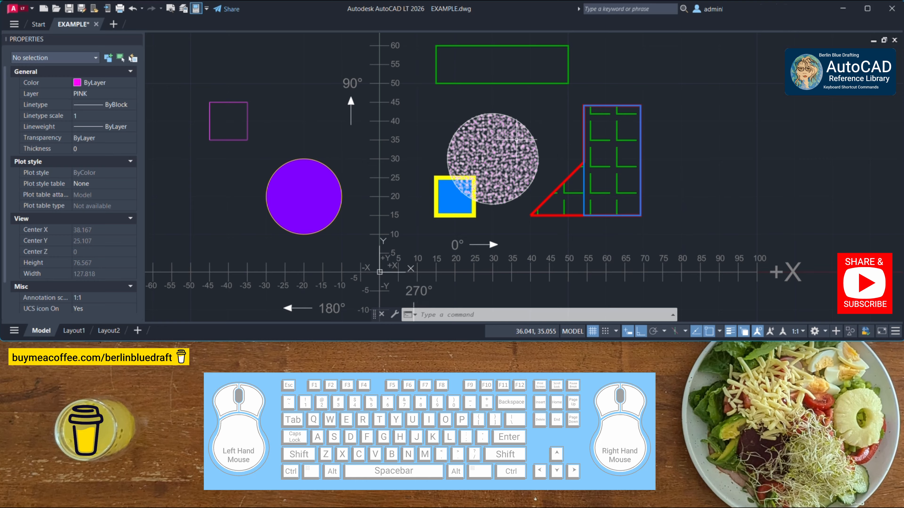
pyautogui.moveTo(514, 140)
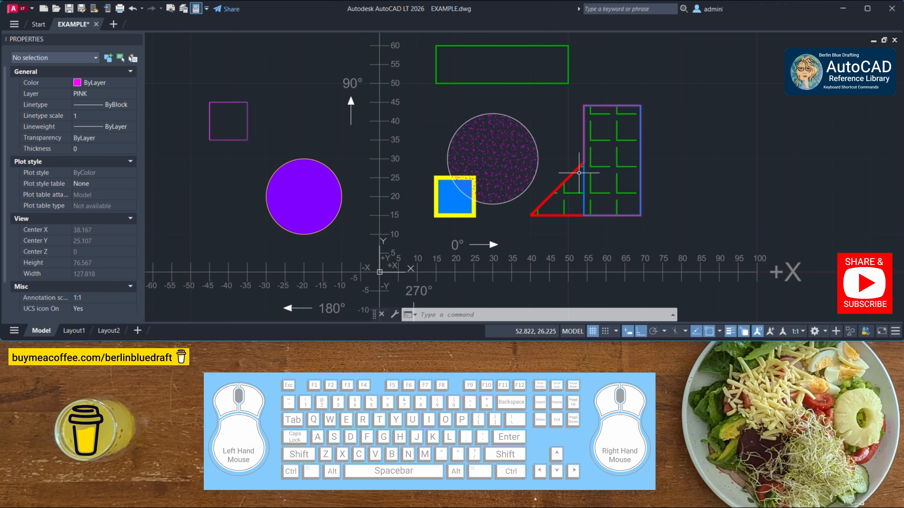
pyautogui.moveTo(575, 173)
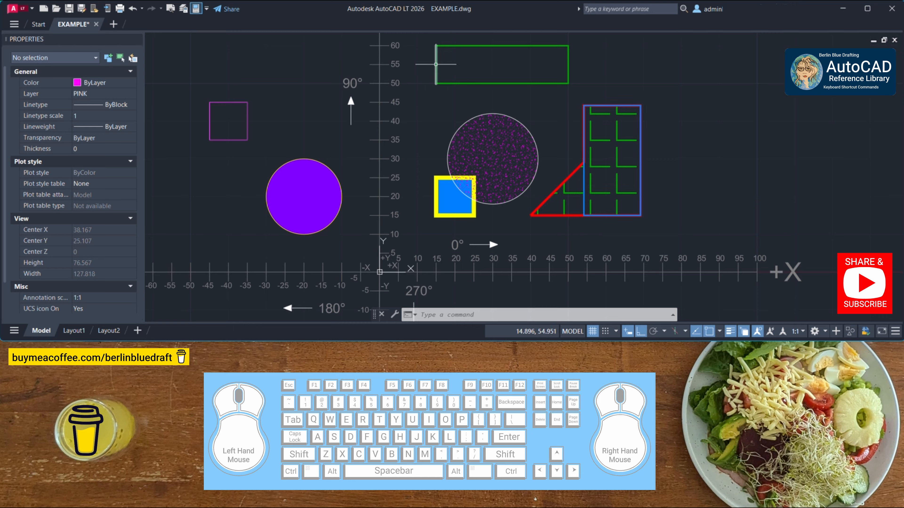
pyautogui.moveTo(436, 64)
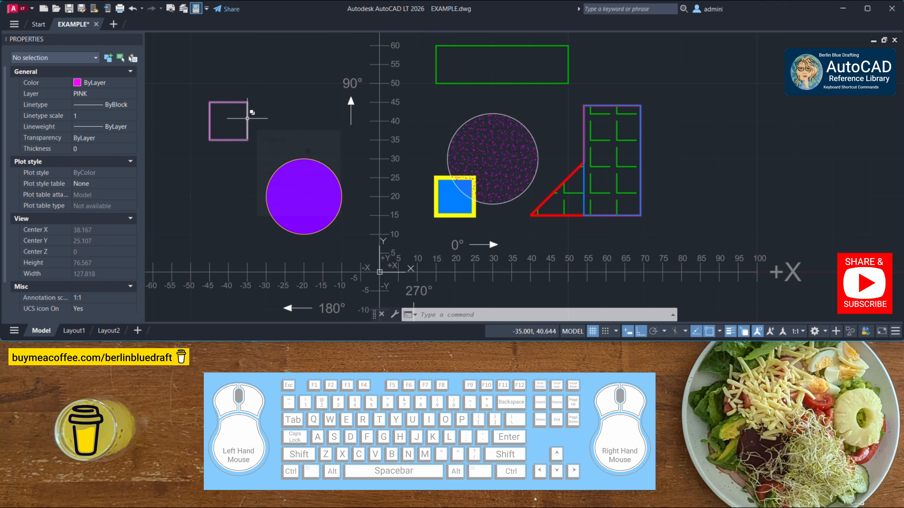
pyautogui.moveTo(247, 118)
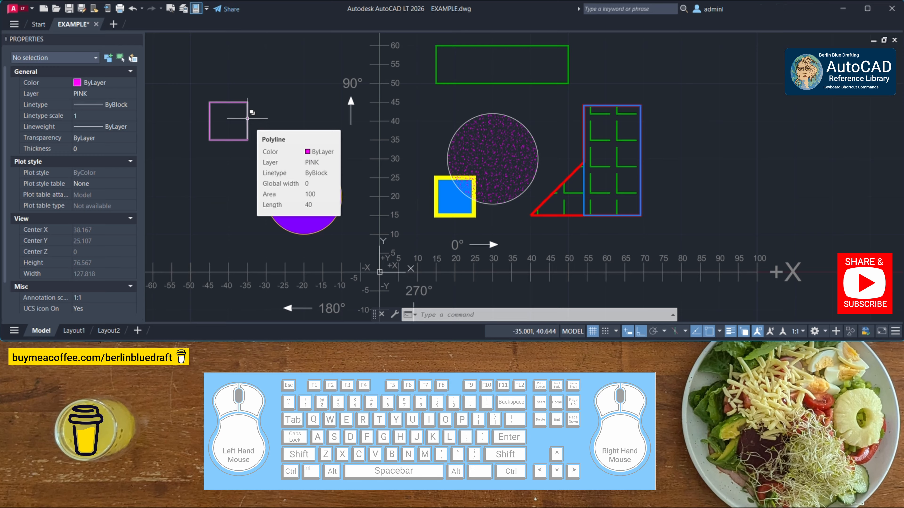
# Select the Line candidate overlapping the pink square's right edge from the selection list and isolate it.
pyautogui.click(248, 118)
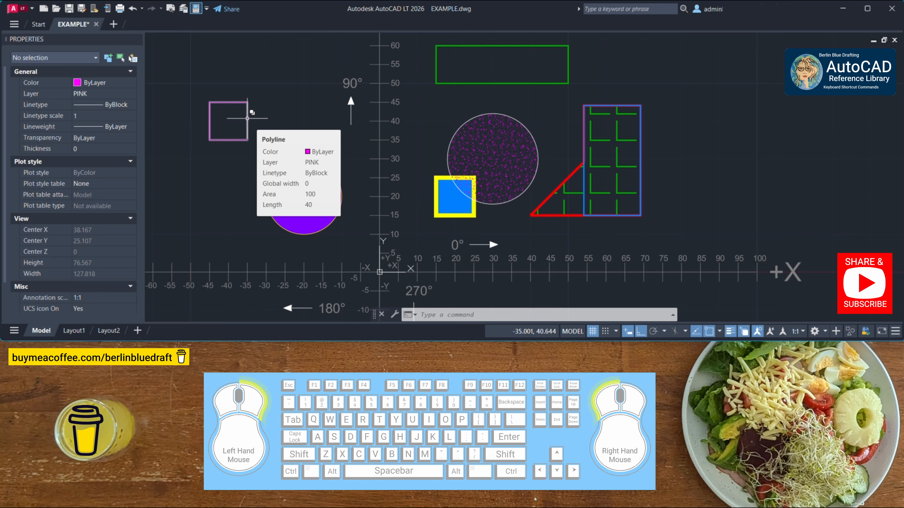
pyautogui.click(247, 118)
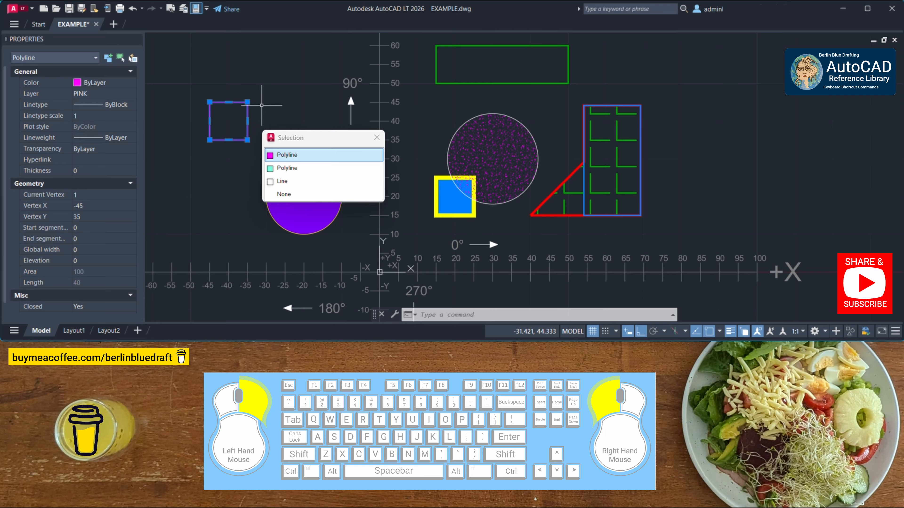
pyautogui.click(286, 182)
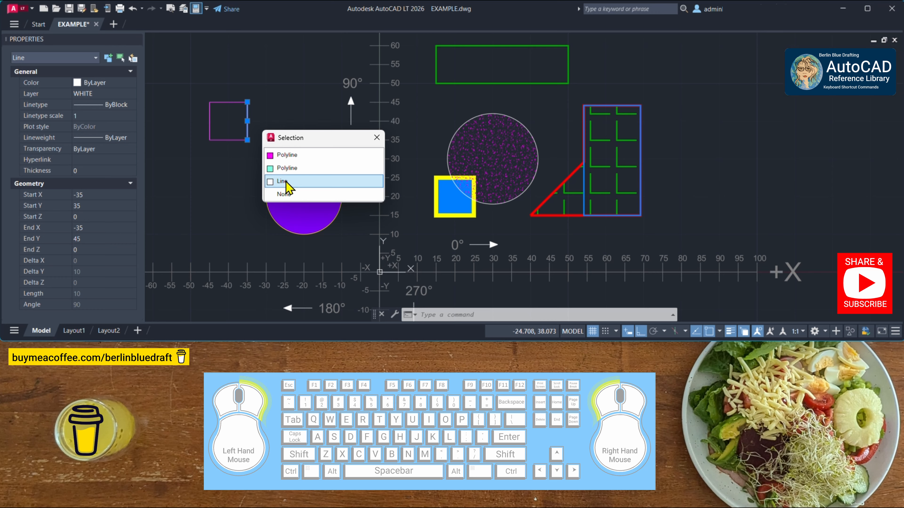
pyautogui.click(279, 124)
pyautogui.rightClick(280, 123)
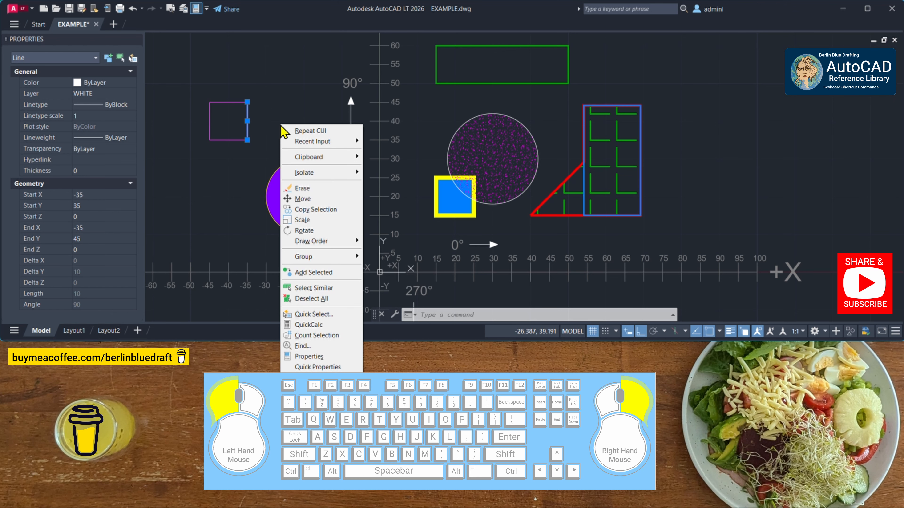
pyautogui.moveTo(340, 173)
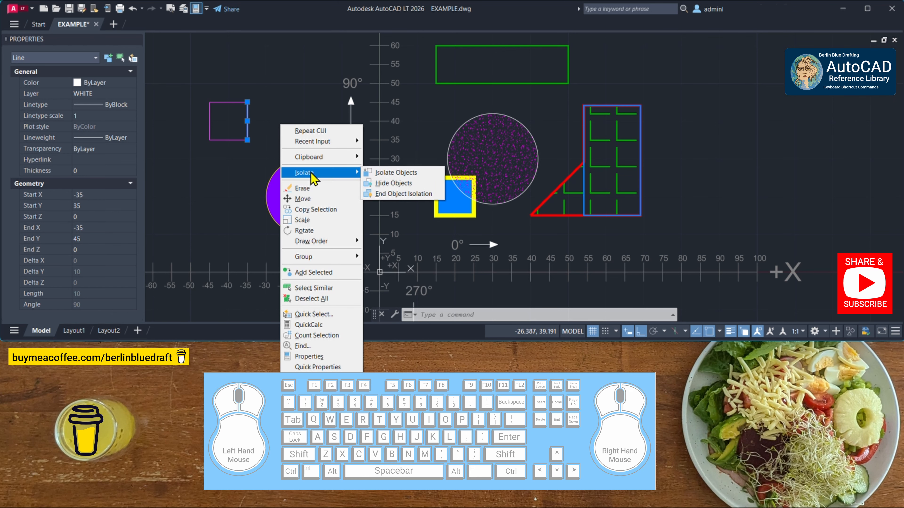
pyautogui.click(391, 173)
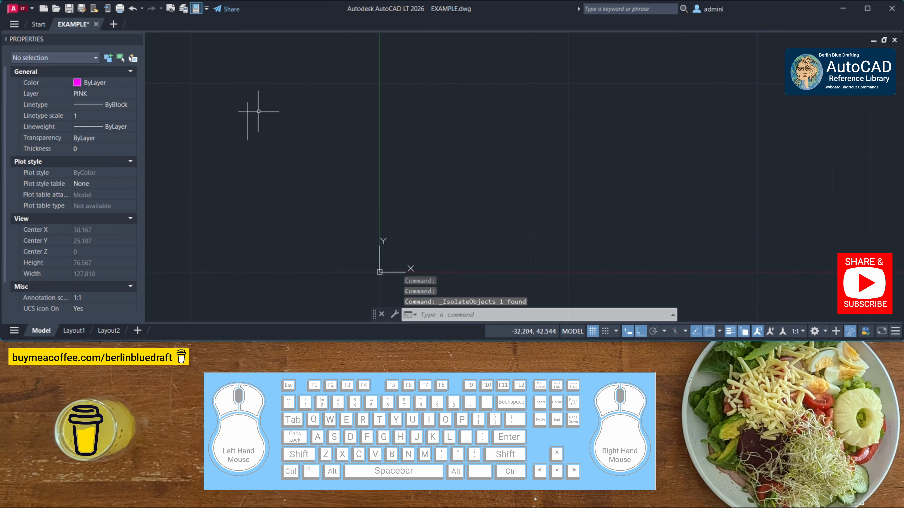
# Check the isolated line's rollover tooltip and end the object isolation.
pyautogui.moveTo(248, 112)
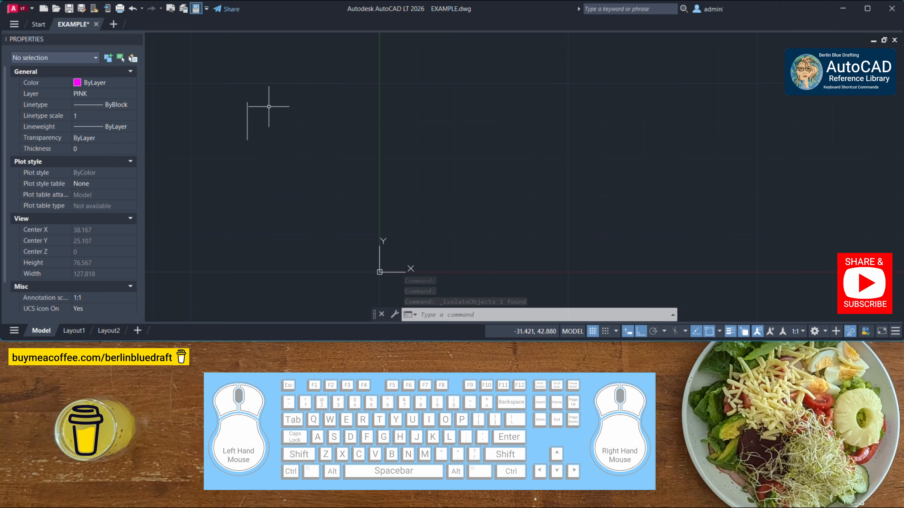
pyautogui.rightClick(284, 106)
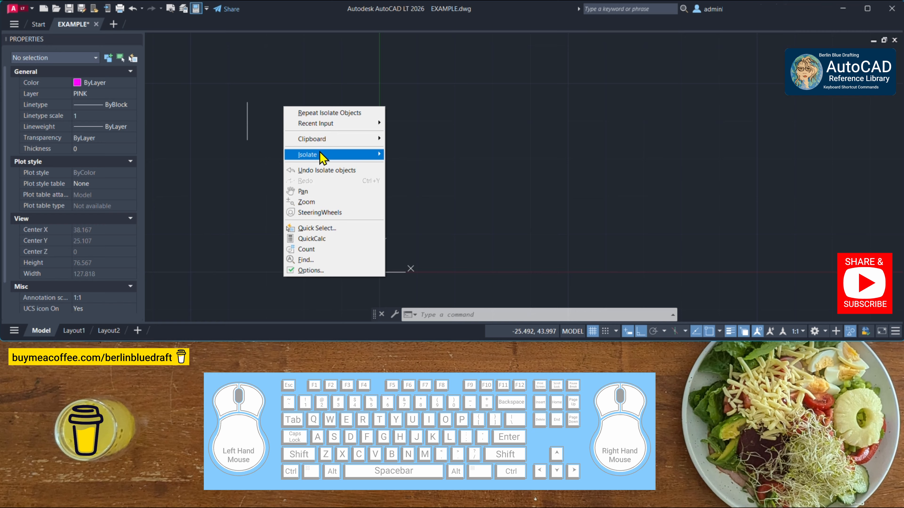
pyautogui.moveTo(320, 153)
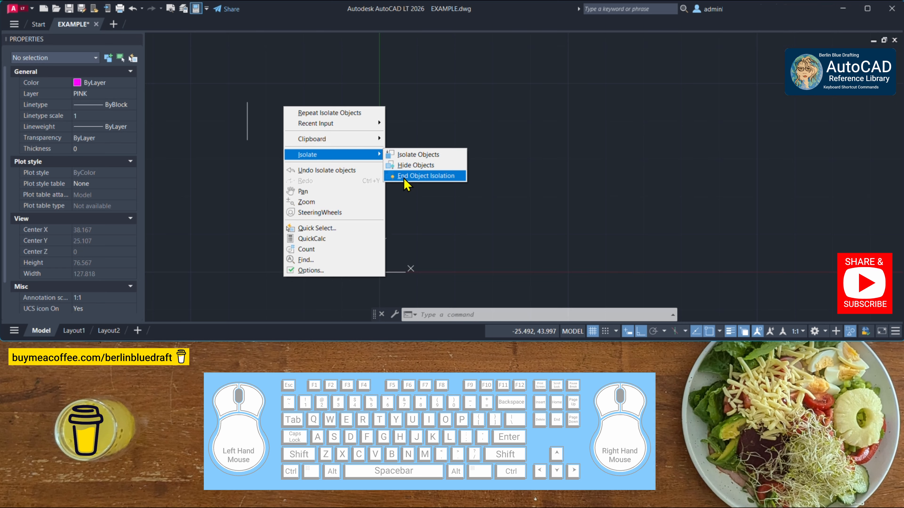
pyautogui.click(404, 177)
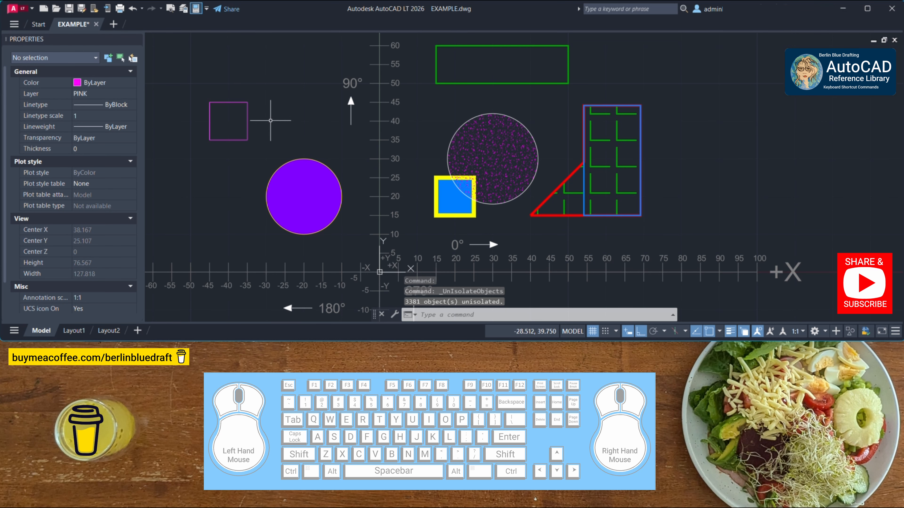
# Select the light green Polyline candidate overlapping the pink square's right edge from the selection list and isolate it with ISOLATE.
pyautogui.click(249, 113)
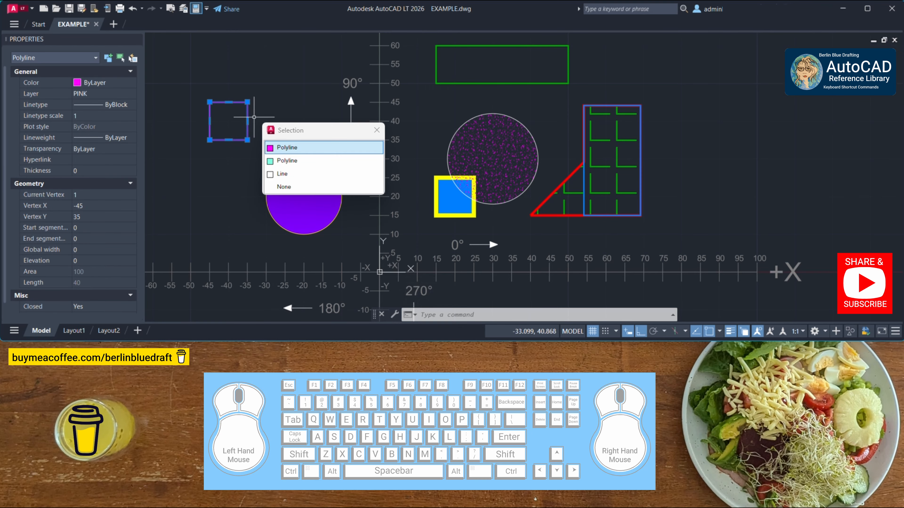
pyautogui.click(289, 161)
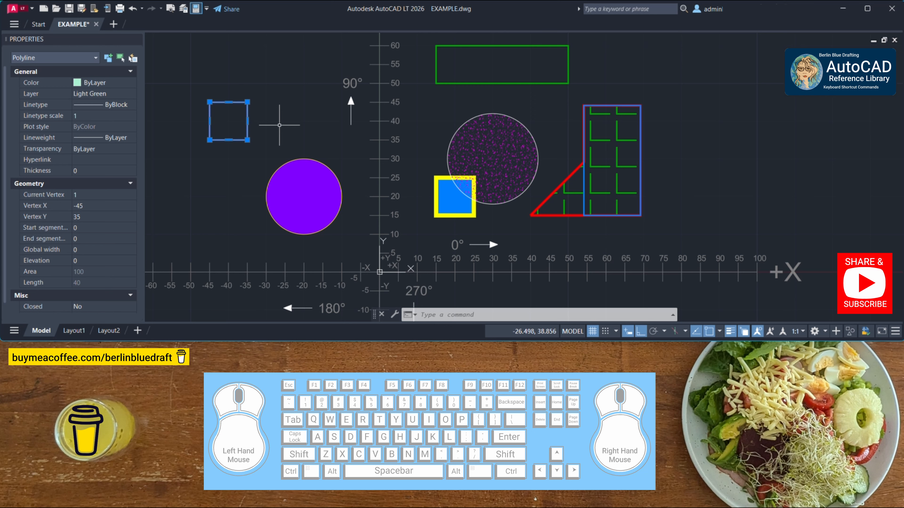
pyautogui.write('IS')
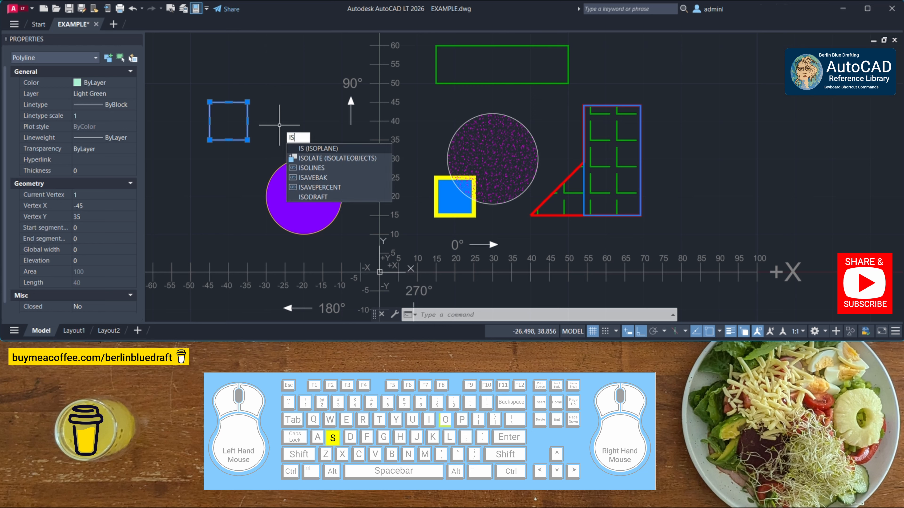
pyautogui.write('O')
pyautogui.press('Return')
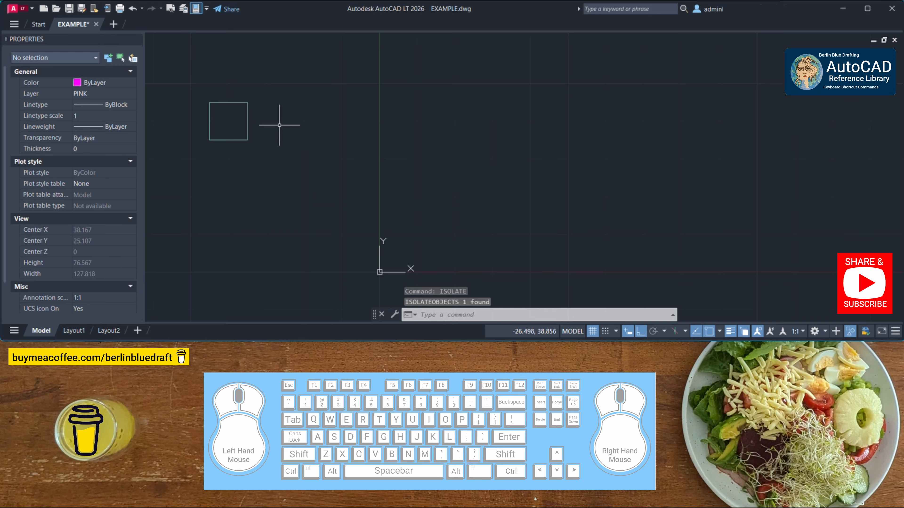
# Check the isolated light green polyline's rollover tooltip, and restore the hidden objects with UNISOLATE.
pyautogui.moveTo(247, 115)
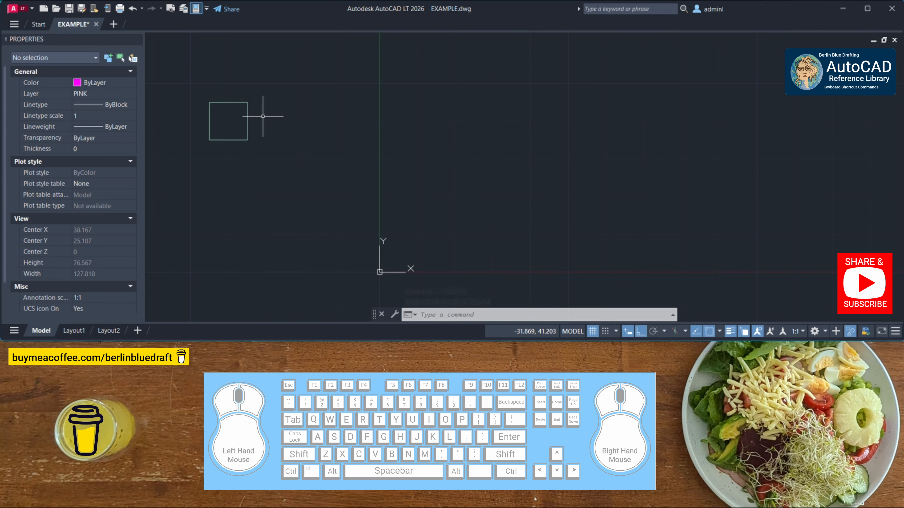
pyautogui.press('u')
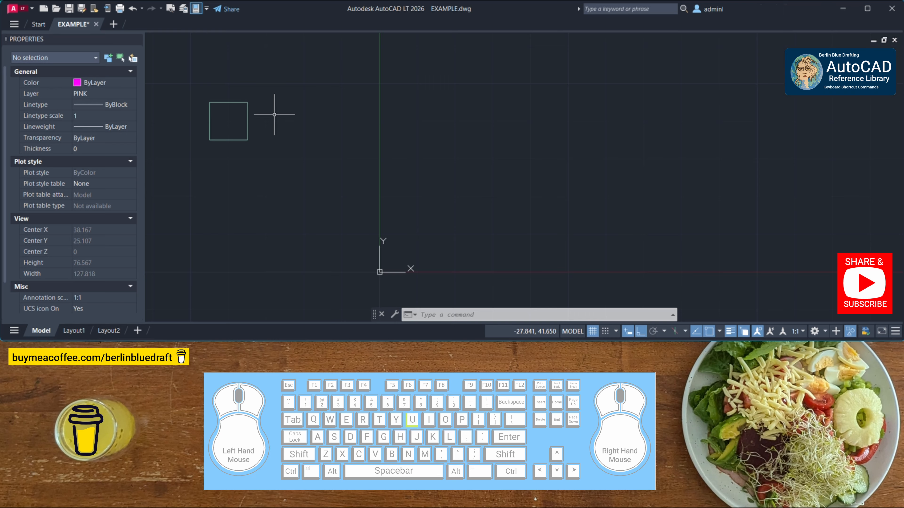
pyautogui.write('Ni')
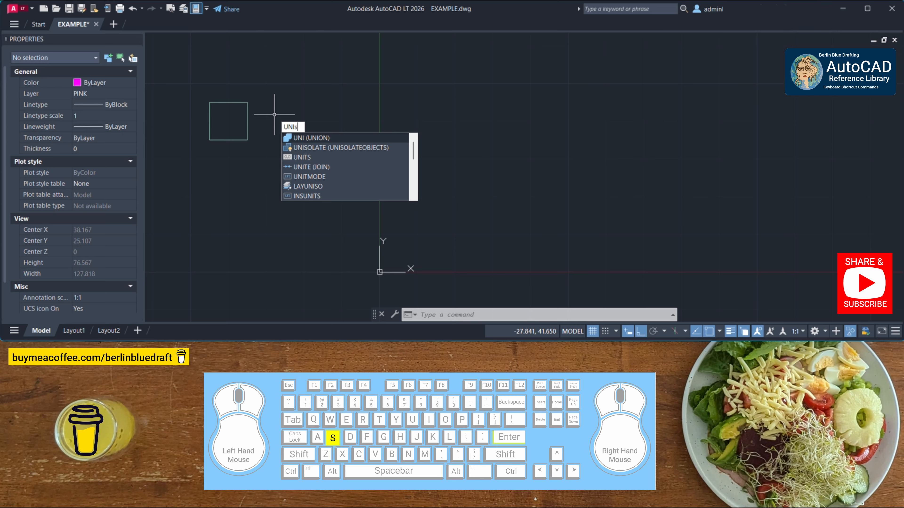
pyautogui.write('so')
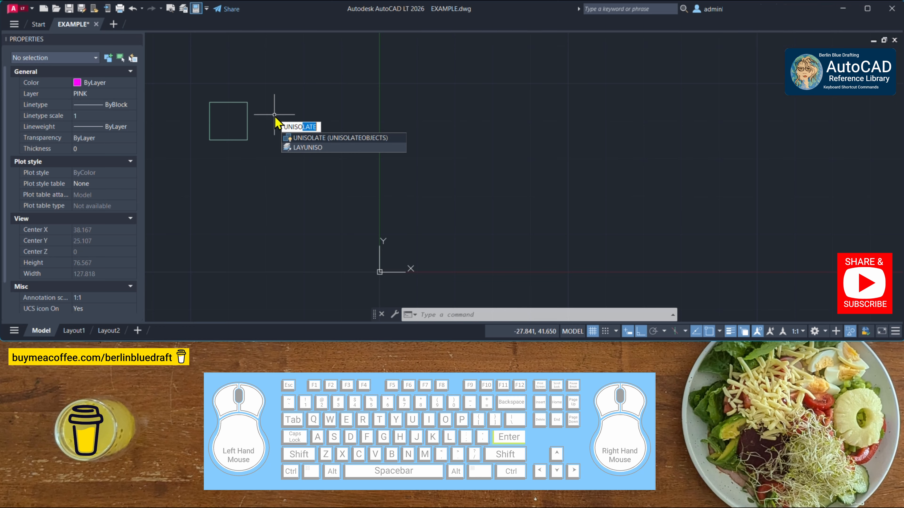
pyautogui.press('Return')
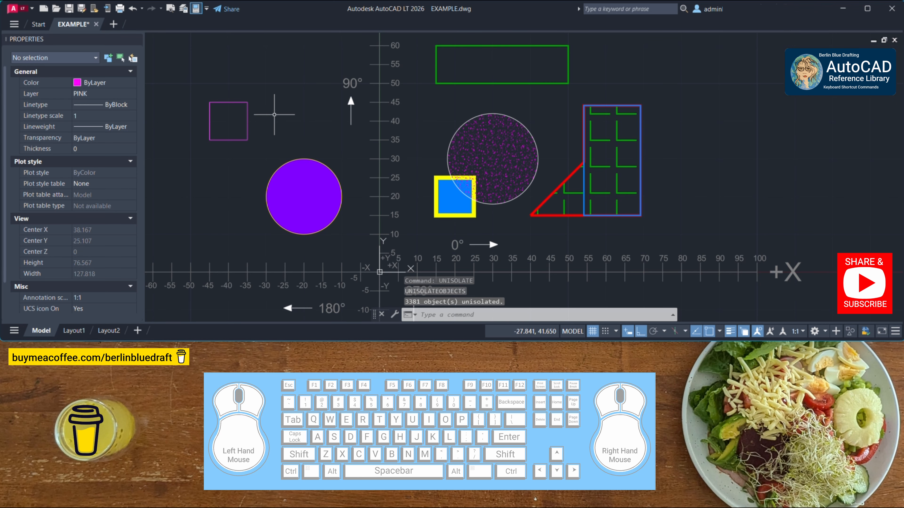